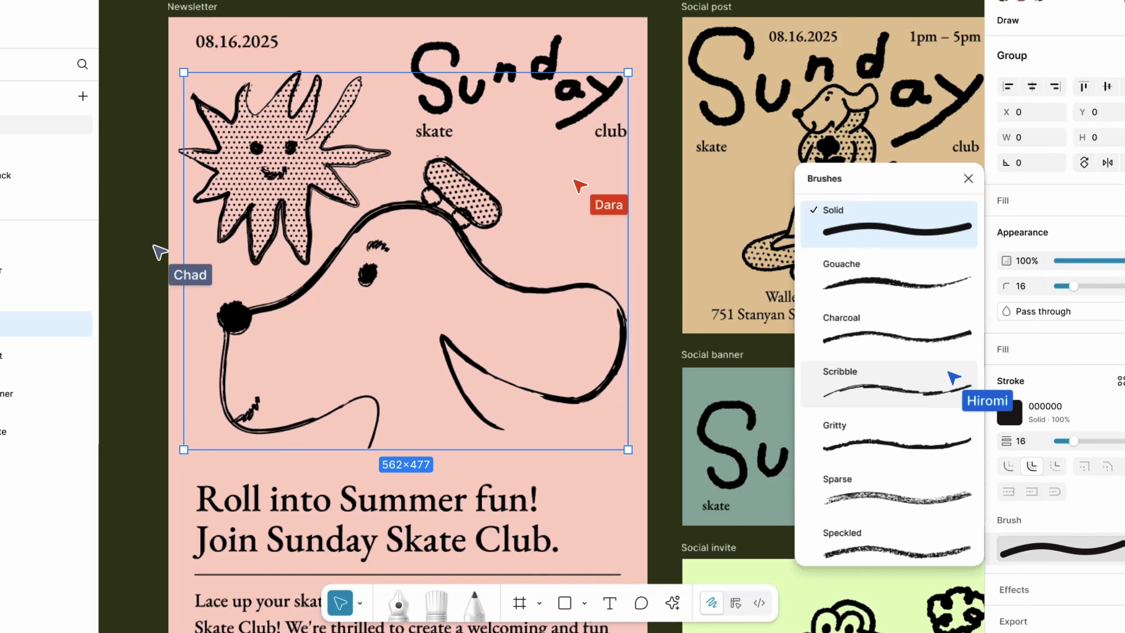
pyautogui.click(943, 381)
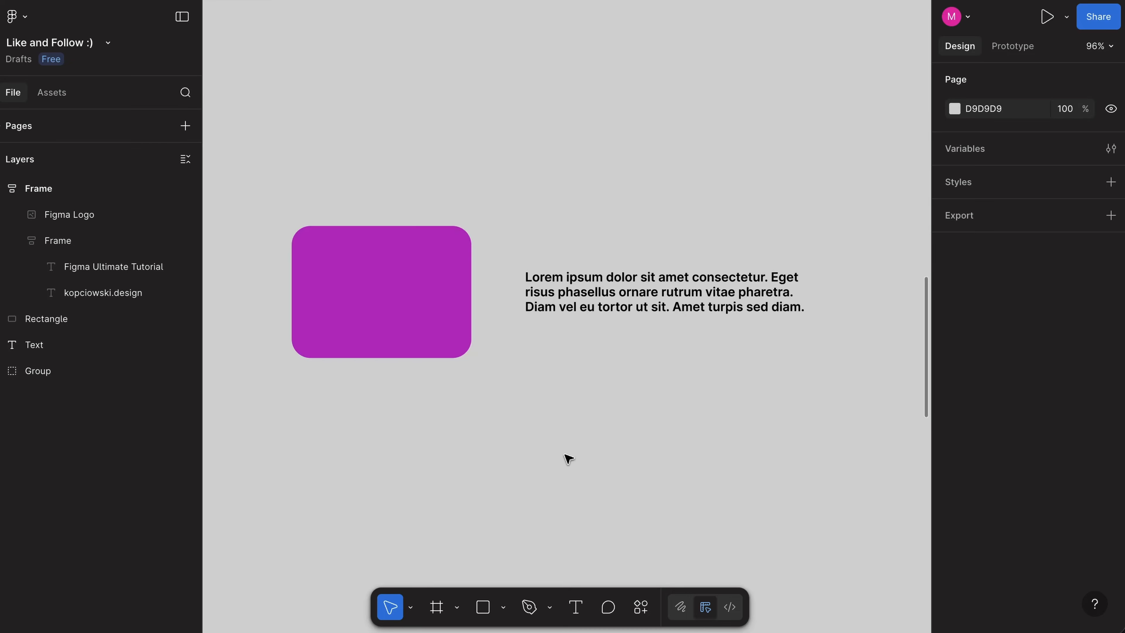
# Step: Examine the design properties of the purple rectangle and the text block, and the frame, shape and pen tool variants
pyautogui.click(418, 305)
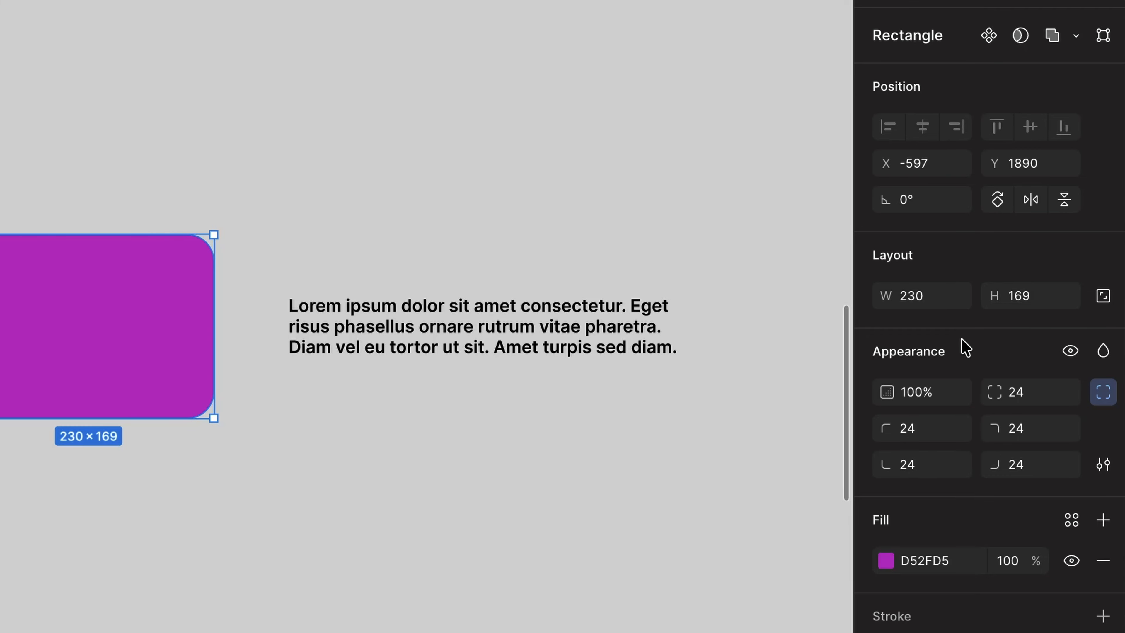
pyautogui.click(487, 328)
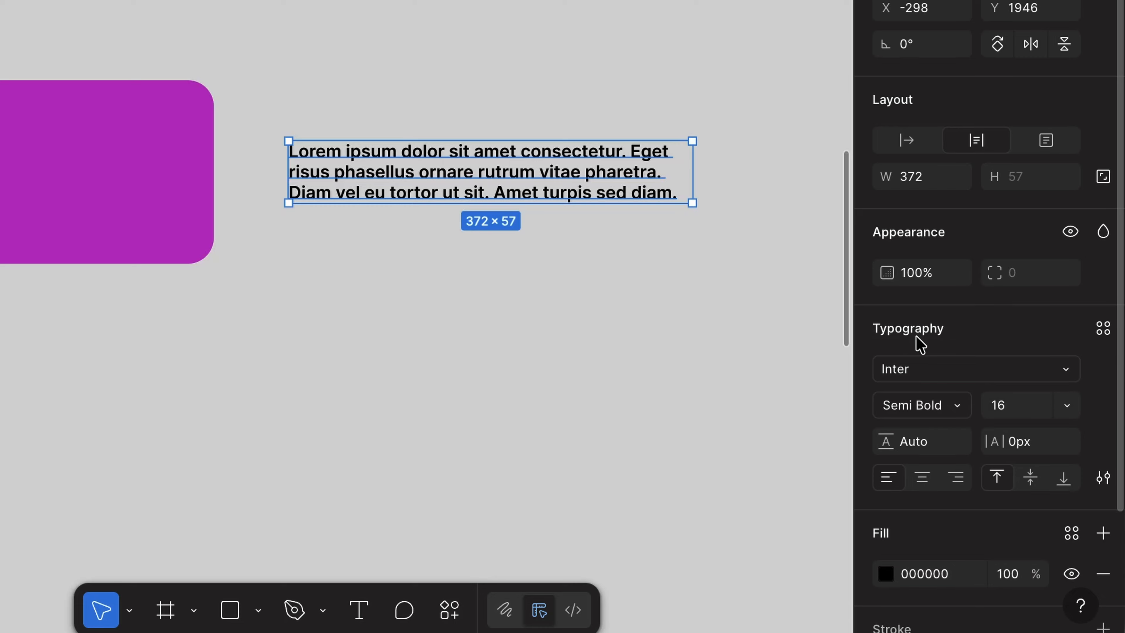
pyautogui.scroll(-3, 916, 341)
pyautogui.click(624, 340)
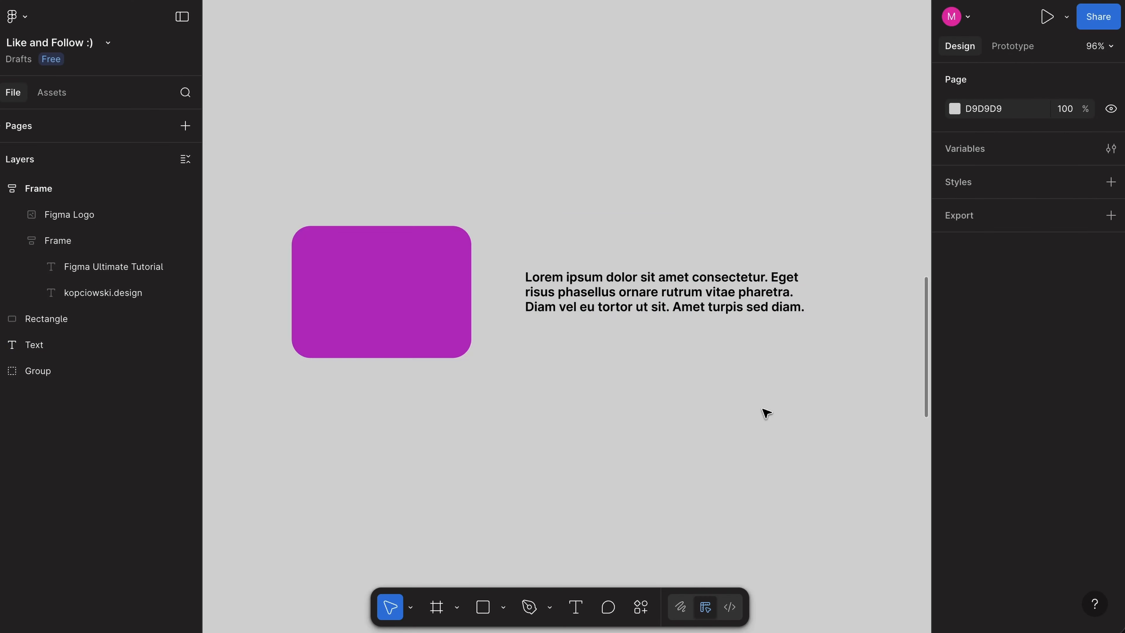
pyautogui.click(457, 606)
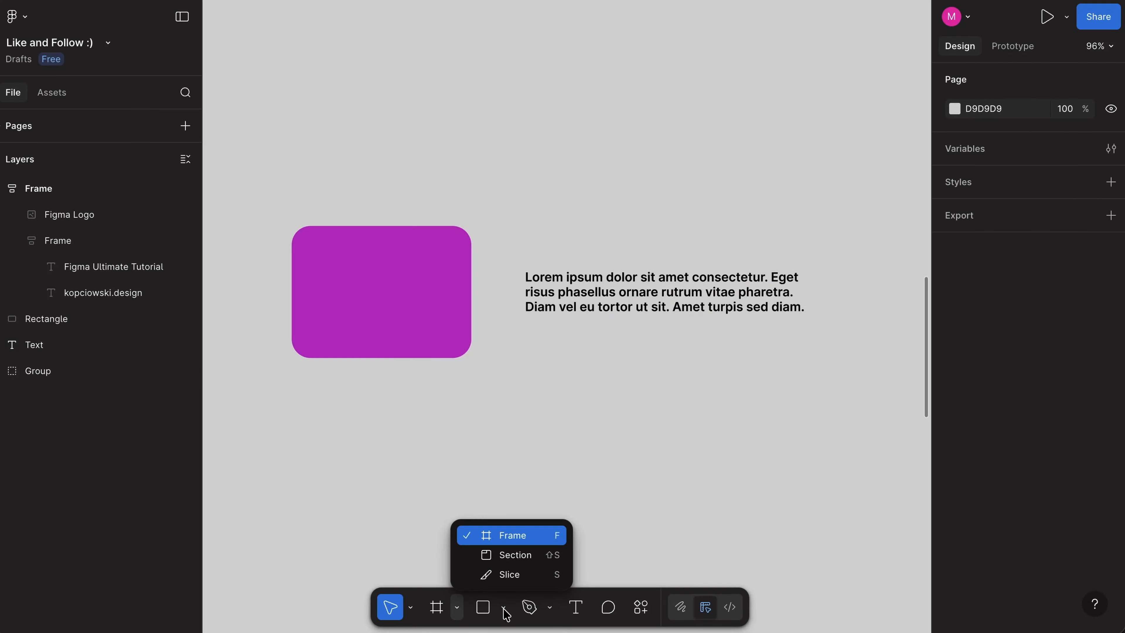
pyautogui.click(504, 606)
pyautogui.click(550, 607)
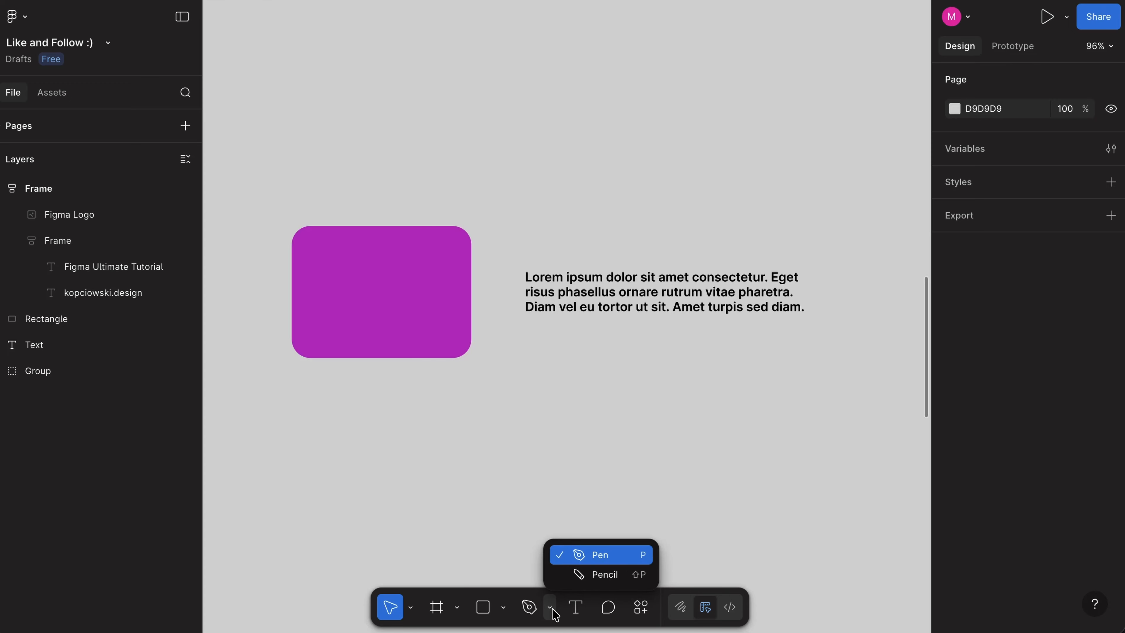
# Step: Search the actions for "key" and show the keyboard shortcuts for the tools
pyautogui.click(640, 606)
pyautogui.write('key')
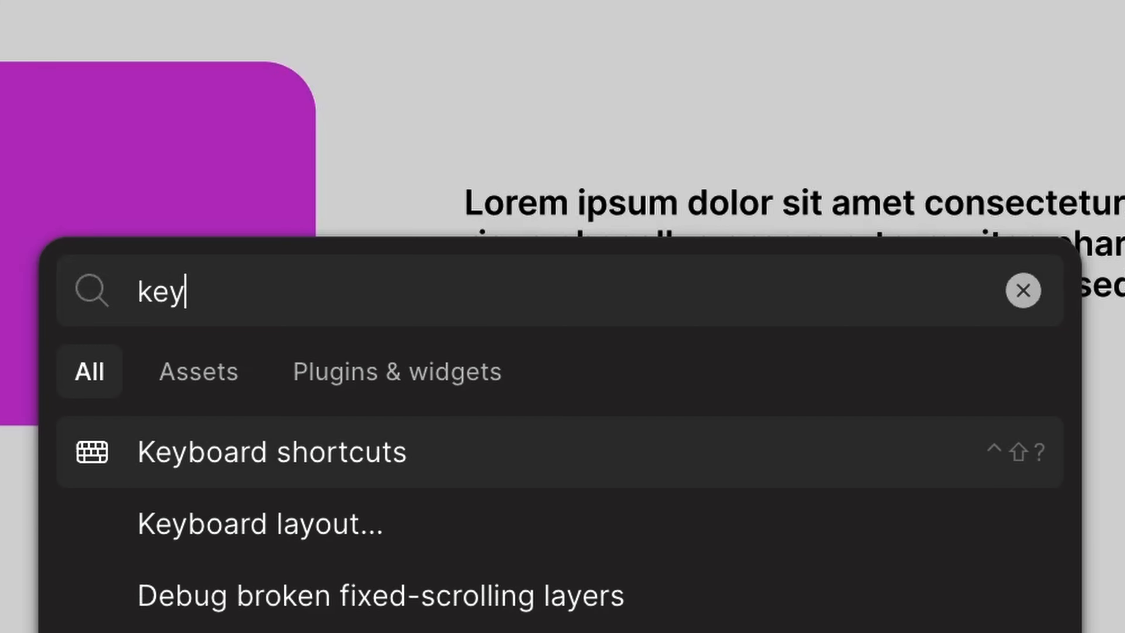
pyautogui.click(406, 477)
pyautogui.click(217, 456)
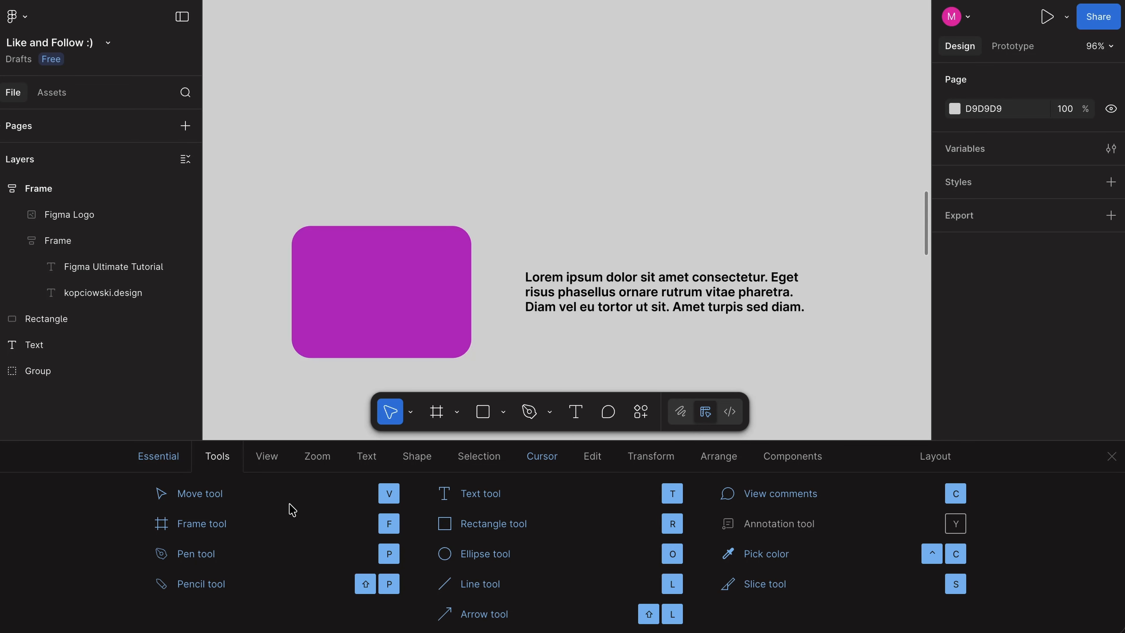
# Step: Draw a rectangle about 205 × 221 above the text block and fill it with the purple sampled from the existing rectangle
pyautogui.press('r')
pyautogui.moveTo(525, 70)
pyautogui.mouseDown()
pyautogui.moveTo(670, 215)
pyautogui.moveTo(685, 243)
pyautogui.mouseUp()
pyautogui.hotkey('ctrl', 'c')
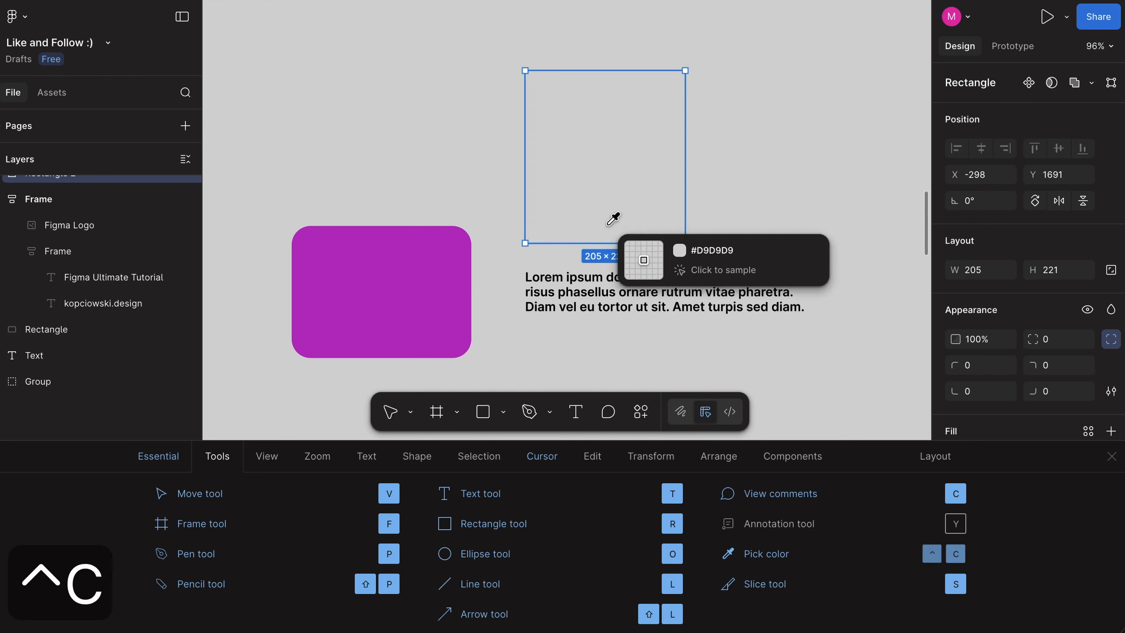
pyautogui.click(426, 267)
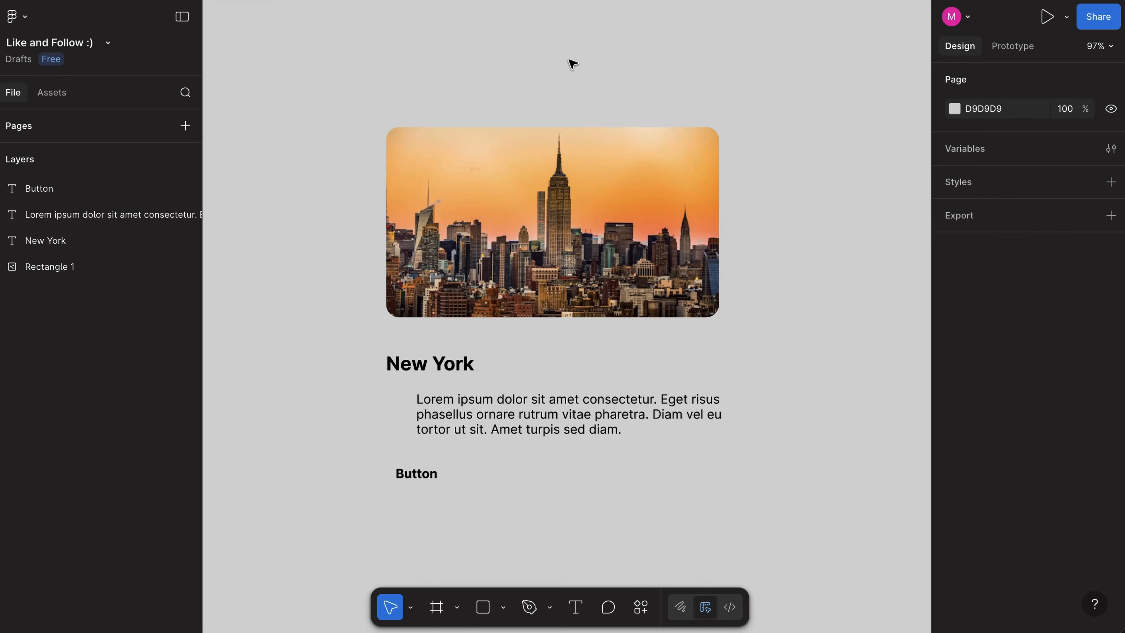
# Step: Draw a frame about 536 × 556 around the New York card content and add a layout guide to it
pyautogui.press('f')
pyautogui.moveTo(344, 93); pyautogui.dragTo(768, 533)
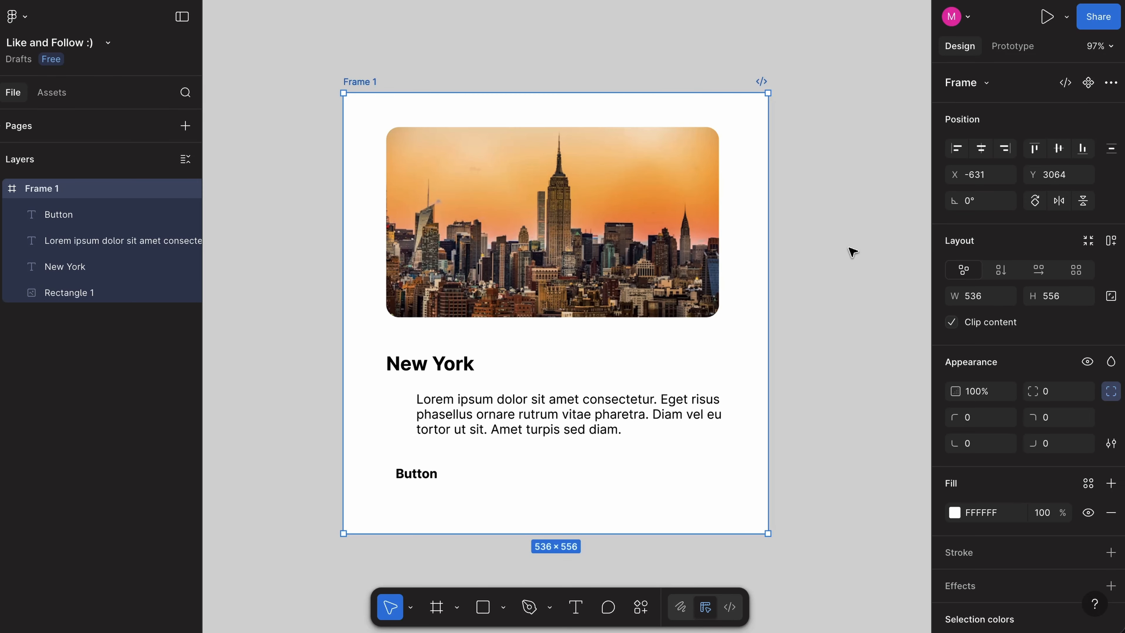
pyautogui.scroll(-5, 1027, 350)
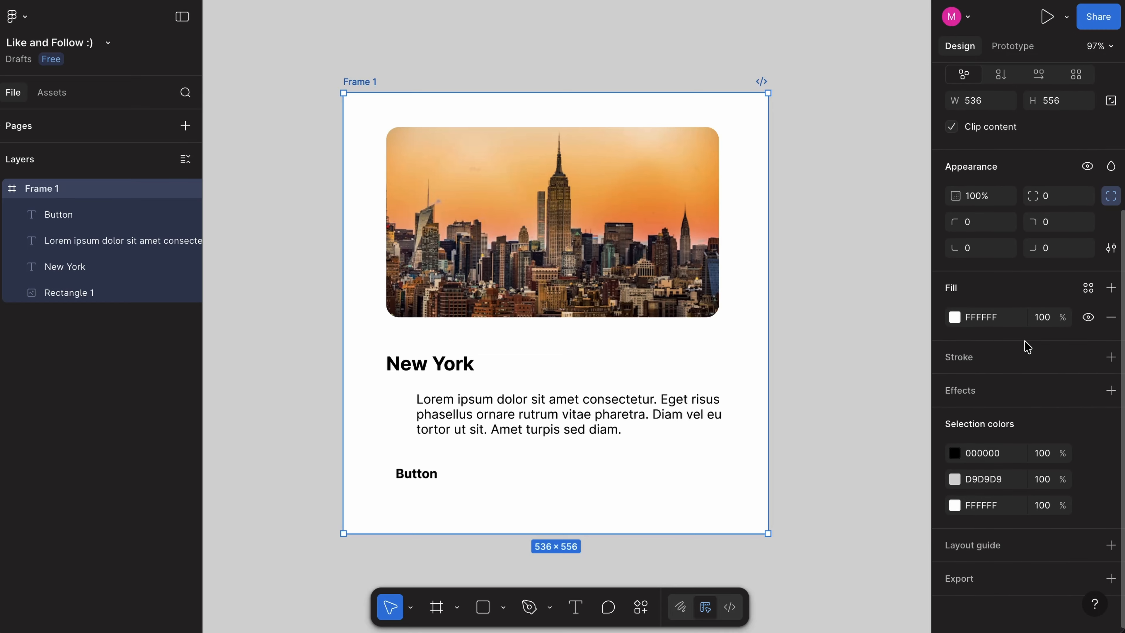
pyautogui.click(1110, 545)
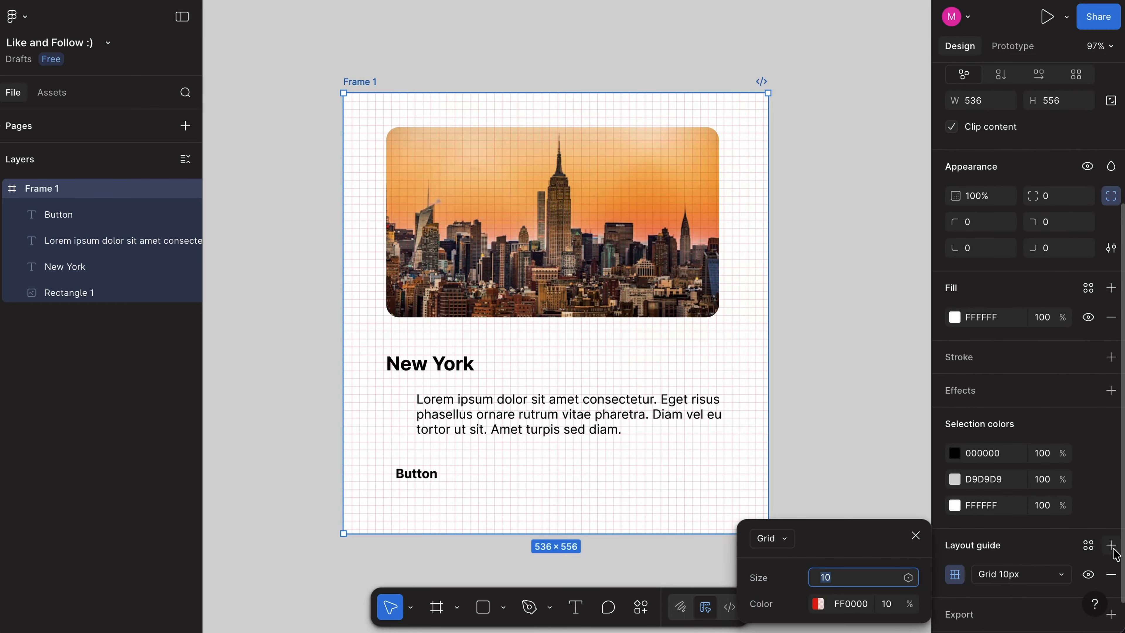
# Step: Change the frame's layout guide to columns with a margin of 24
pyautogui.scroll(-2, 867, 443)
pyautogui.click(782, 545)
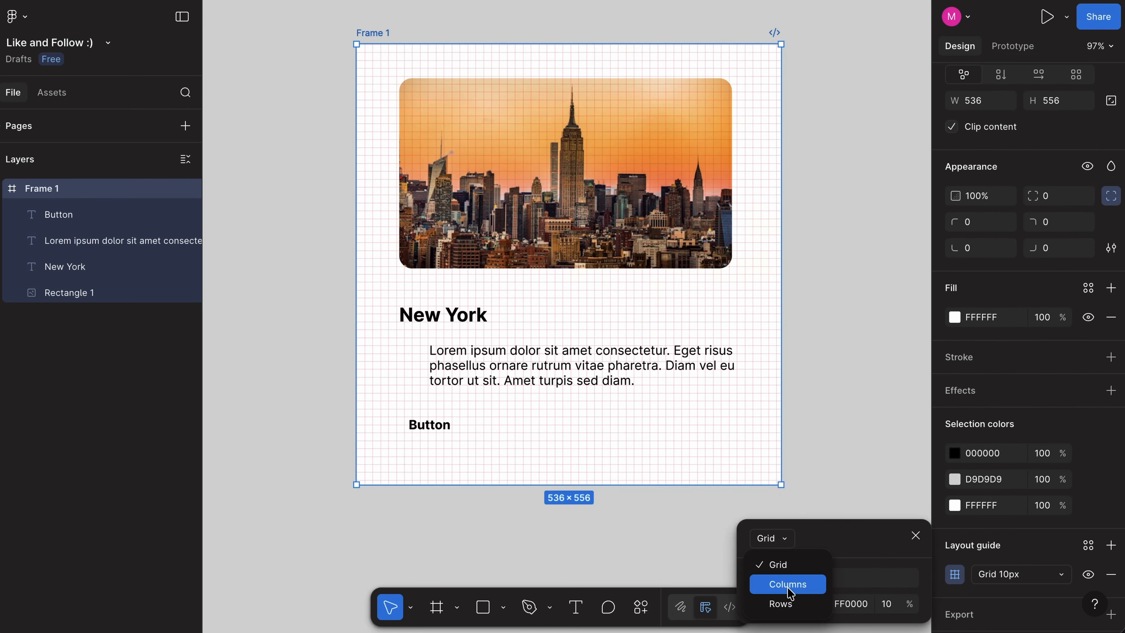
pyautogui.click(799, 583)
pyautogui.click(845, 579)
pyautogui.write('24')
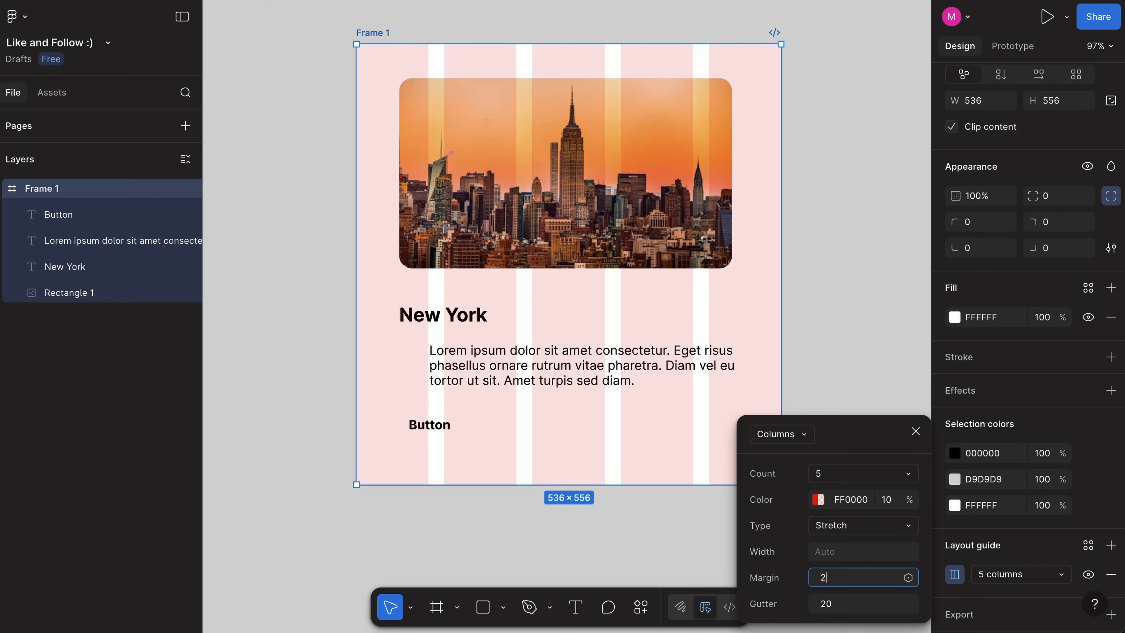
pyautogui.press('Return')
# Step: Align the image and the texts with the first column's left edge and stretch the image to the last column's right edge
pyautogui.click(538, 178)
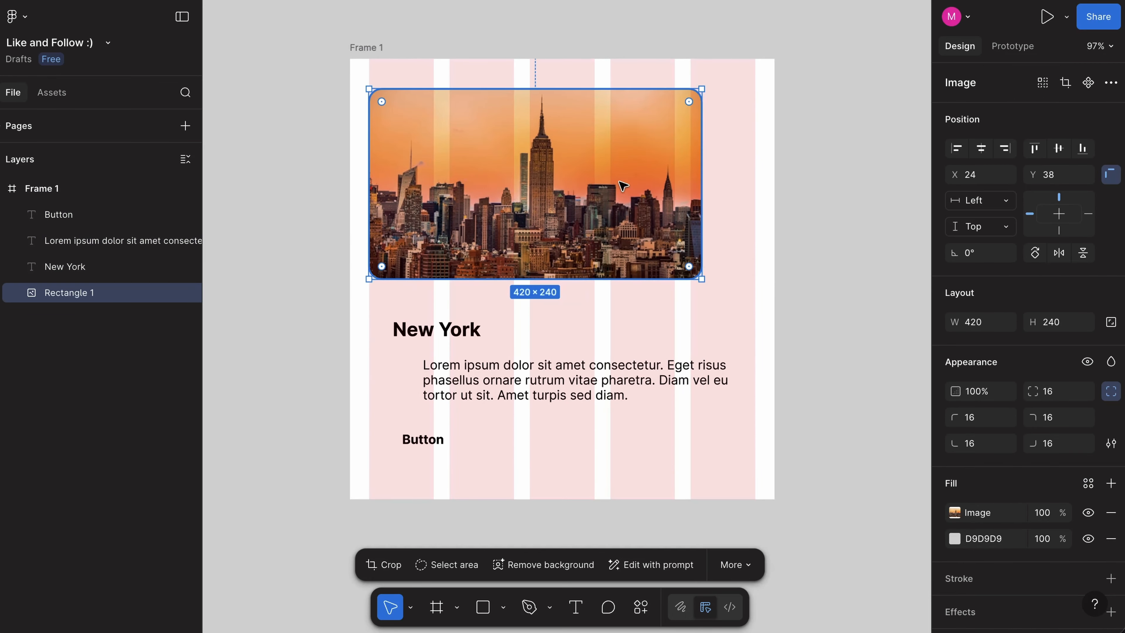
pyautogui.moveTo(728, 181); pyautogui.dragTo(755, 180)
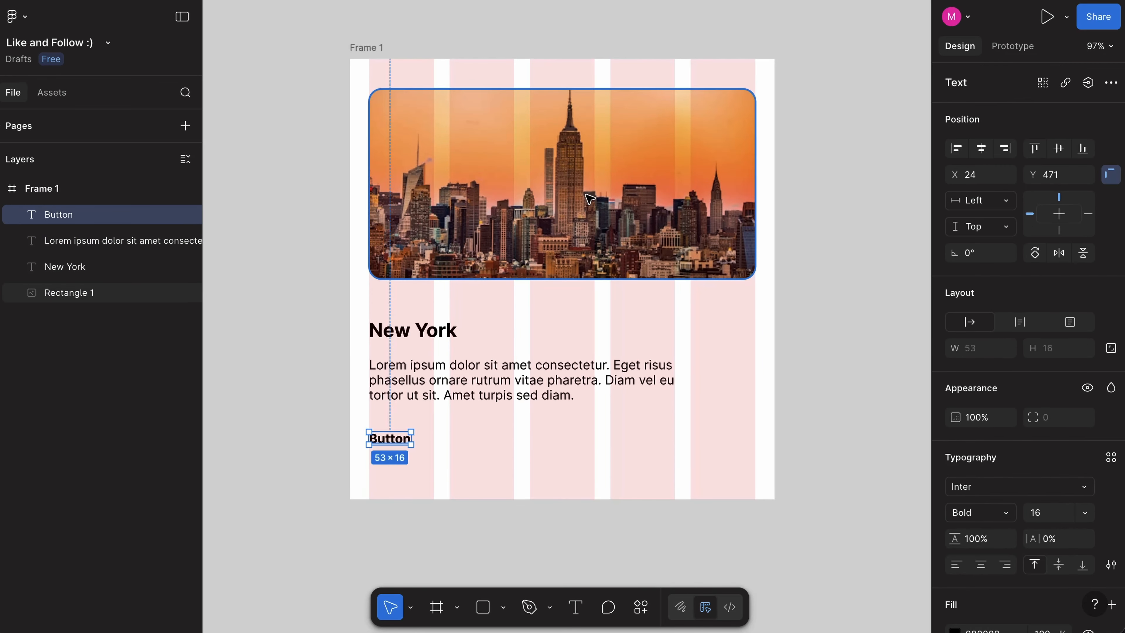
# Step: Delete the paragraph below the New York heading and undo the deletion
pyautogui.click(503, 384)
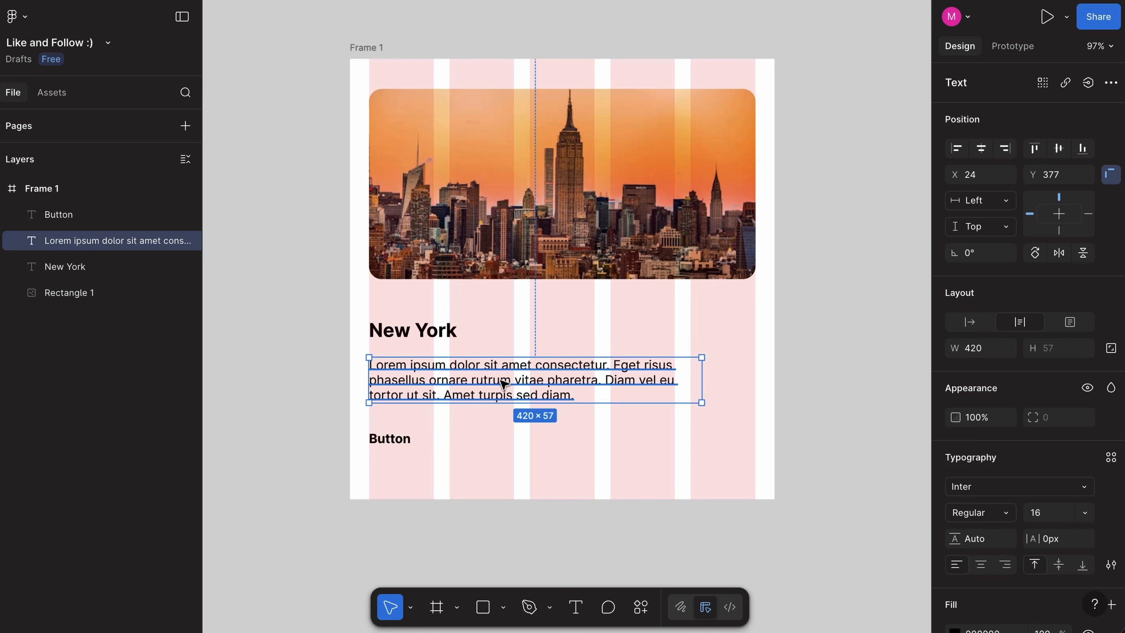
pyautogui.press('Delete')
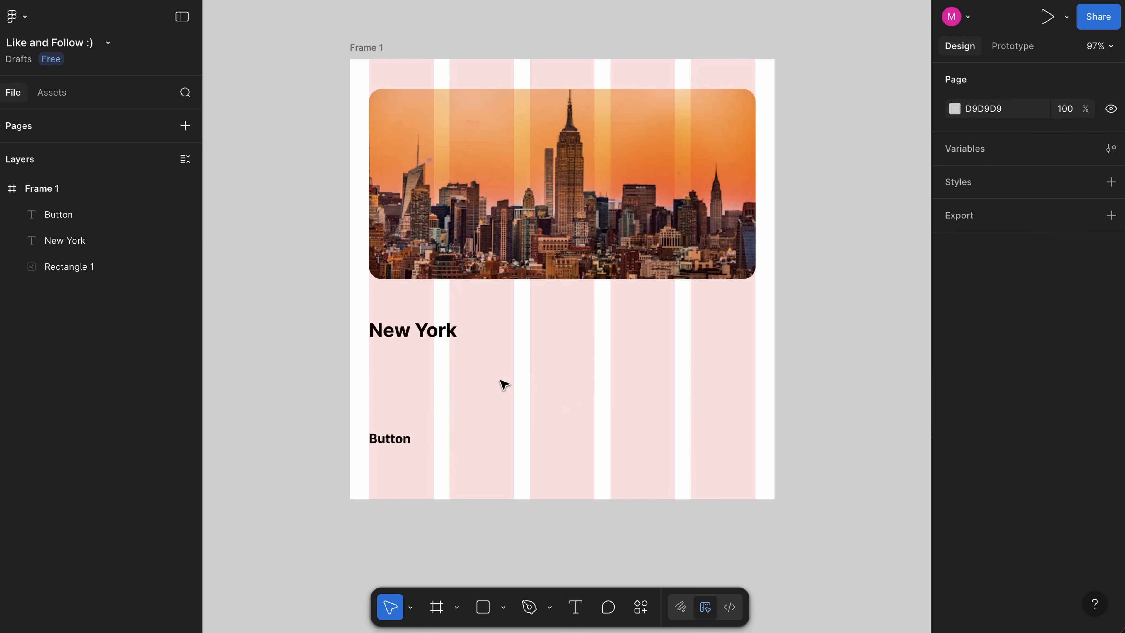
pyautogui.click(504, 383)
pyautogui.press('super+z')
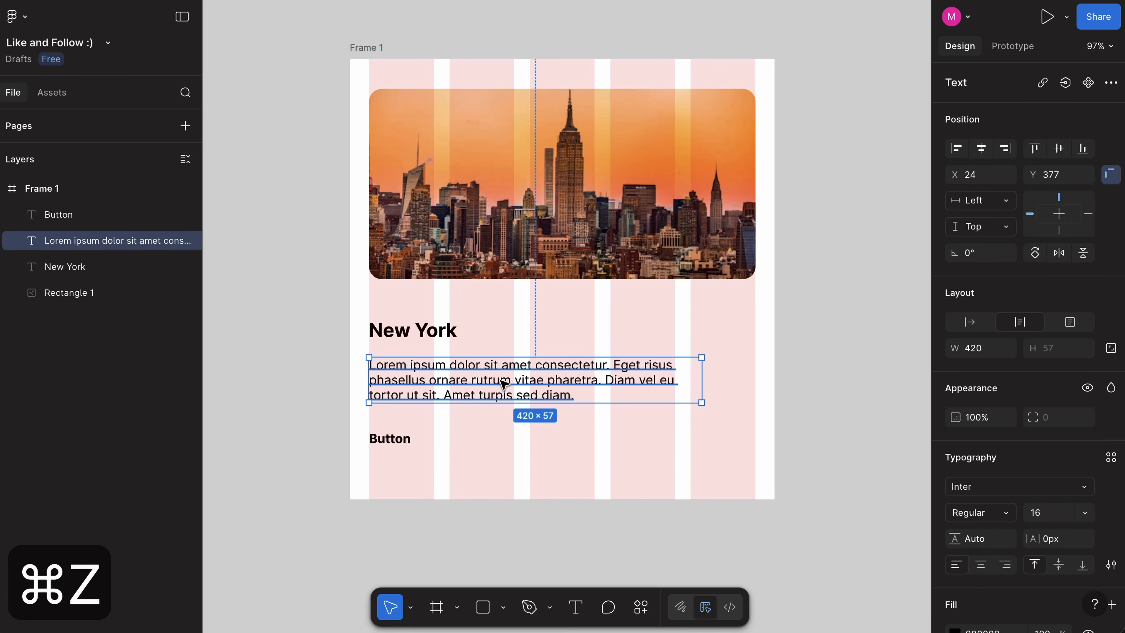
# Step: Remove the column layout guide from the card frame and turn on auto layout for it
pyautogui.press('Escape')
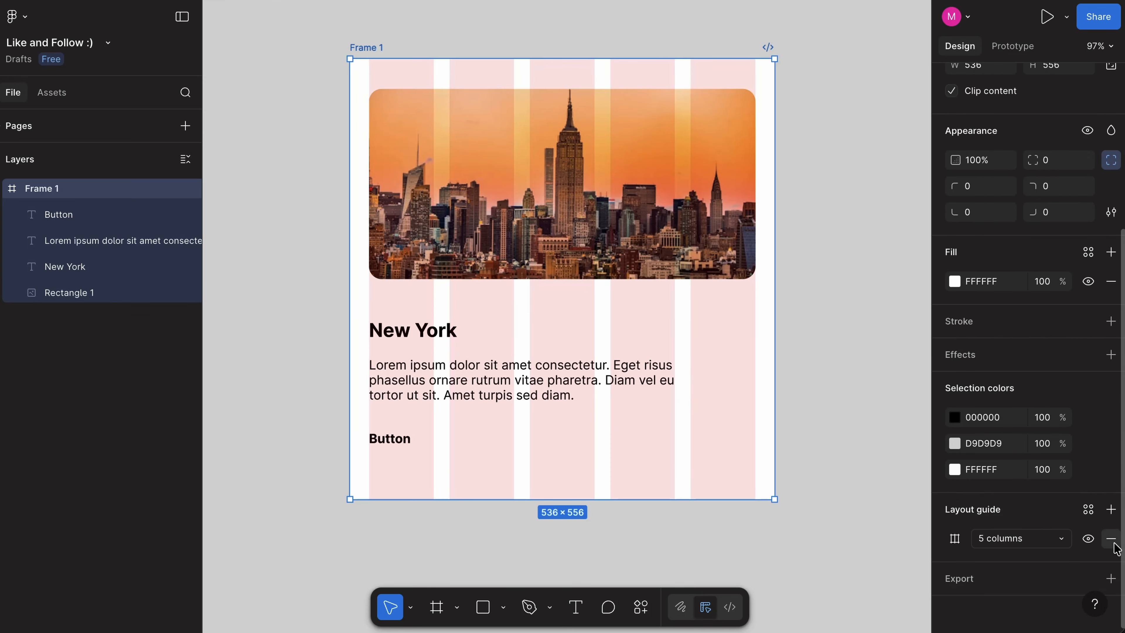
pyautogui.click(1111, 538)
pyautogui.scroll(5, 1076, 412)
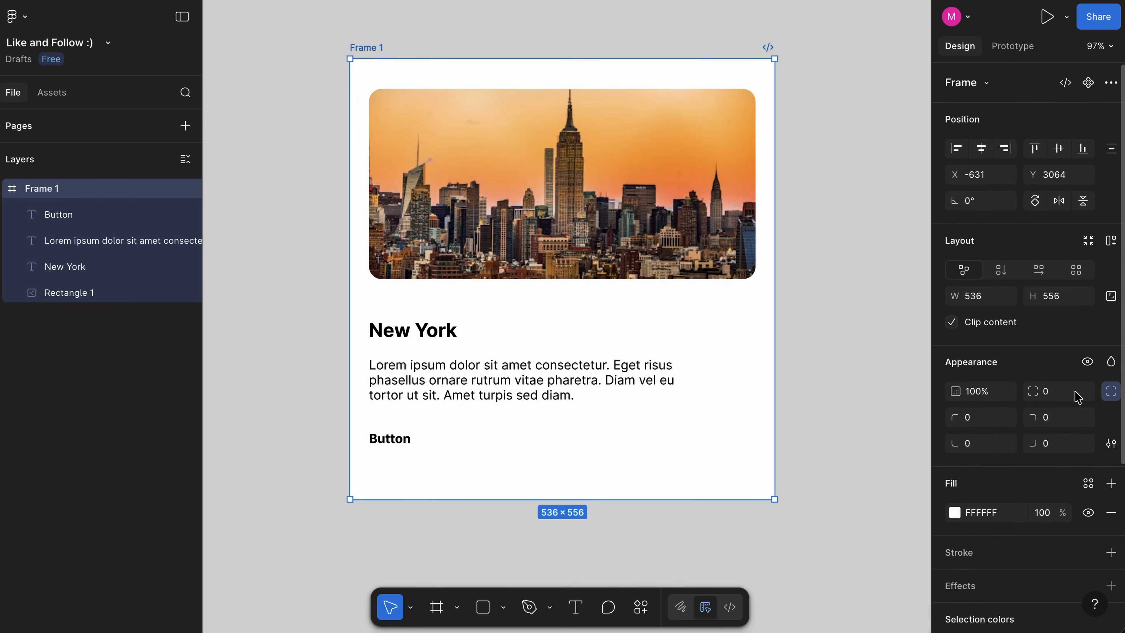
pyautogui.click(1111, 241)
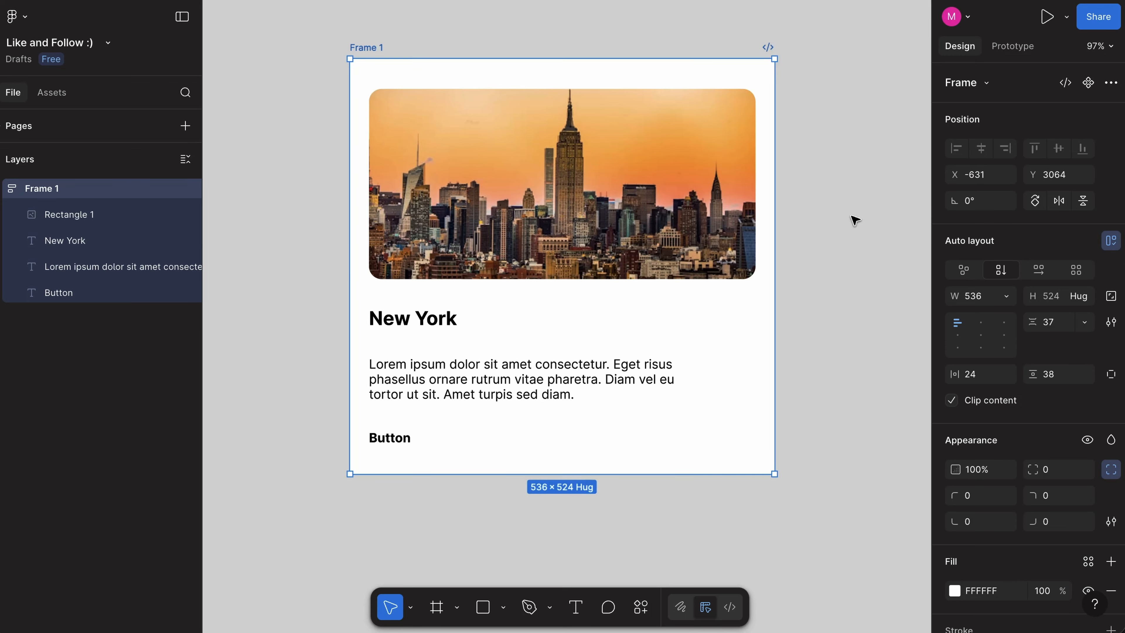
# Step: Set the card frame's vertical padding to 24, its width to 500 and the gap between its items to 24
pyautogui.click(1061, 378)
pyautogui.write('24')
pyautogui.press('Return')
pyautogui.click(988, 294)
pyautogui.write('500')
pyautogui.press('Return')
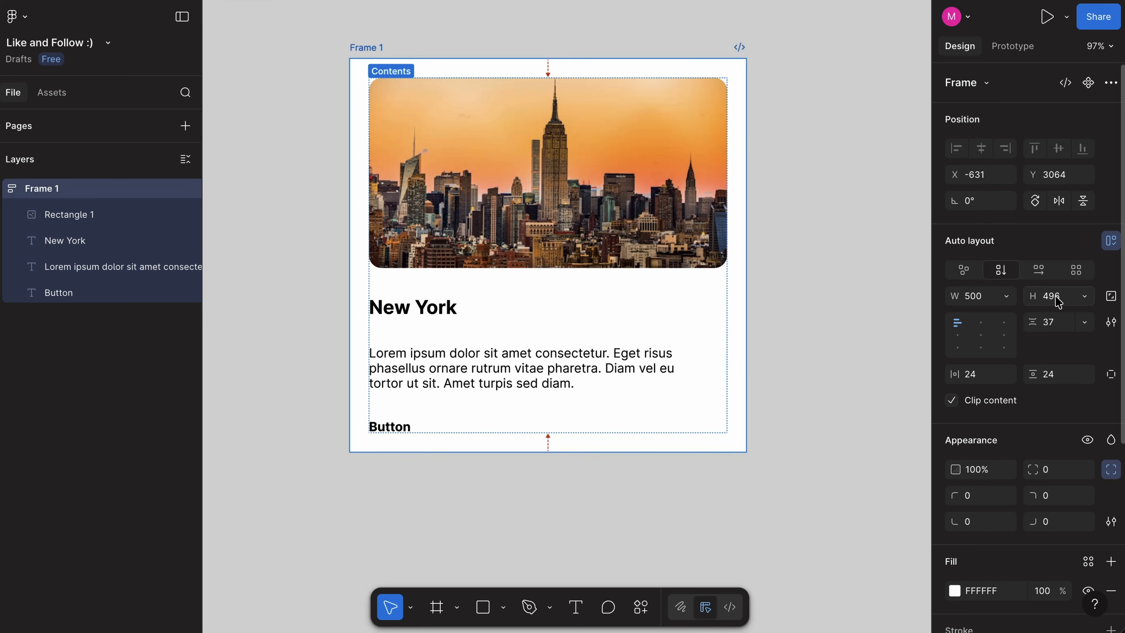
# Step: Delete the paragraph inside the auto layout frame and undo the deletion, twice
pyautogui.click(546, 349)
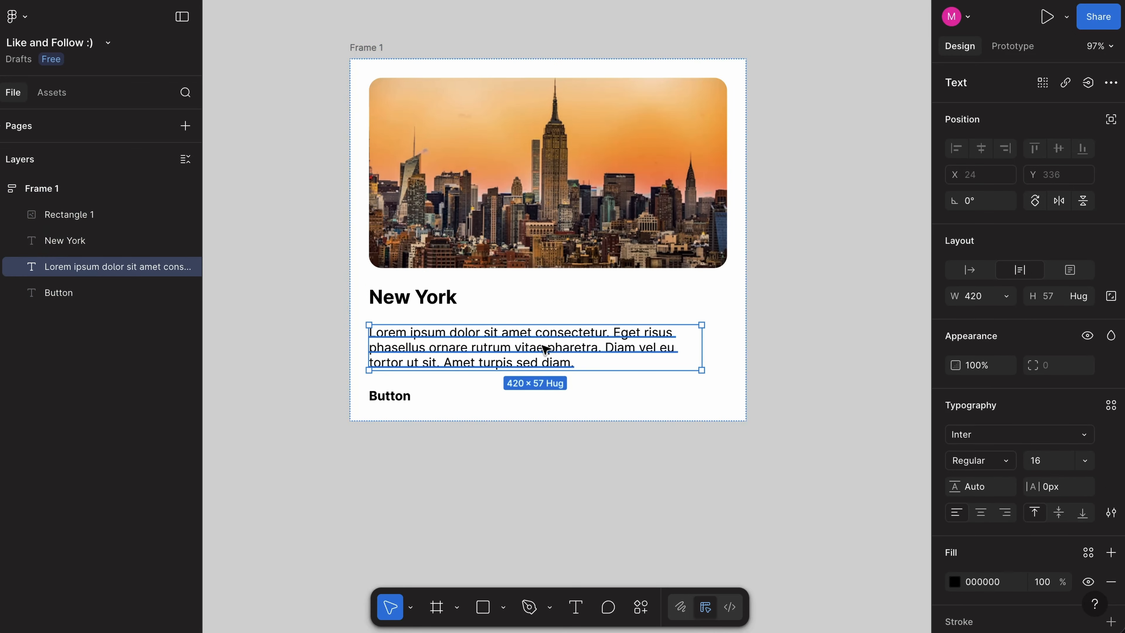
pyautogui.press('Delete')
pyautogui.hotkey('ctrl', 'z')
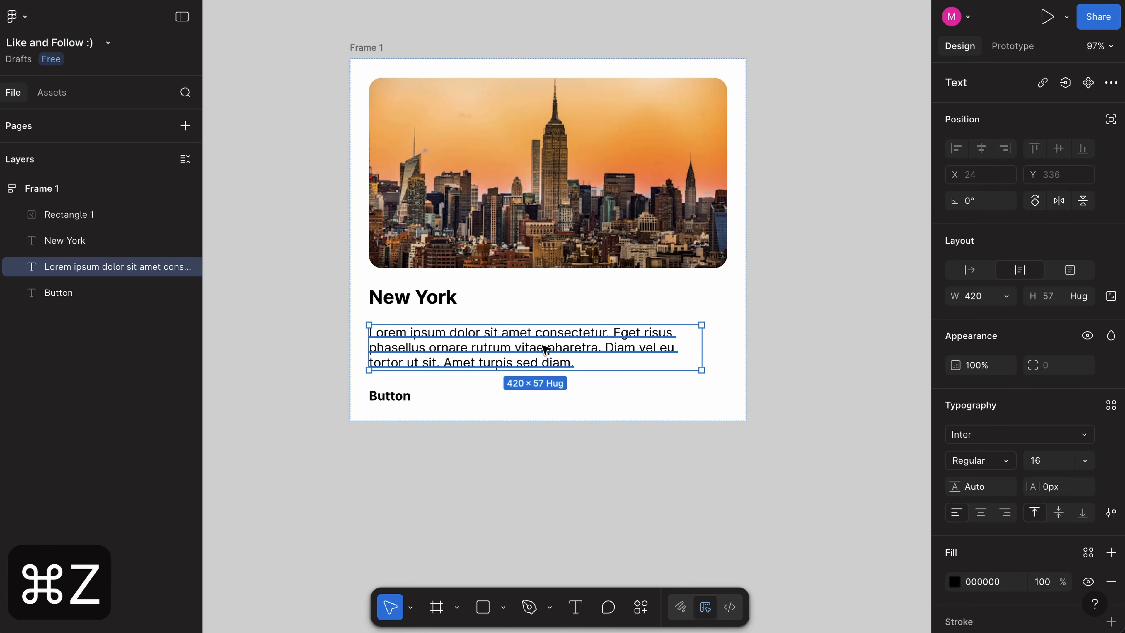
pyautogui.press('Delete')
pyautogui.hotkey('ctrl', 'z')
# Step: Reorder the skyline image down the auto layout stack below the texts and return it to the top
pyautogui.click(540, 257)
pyautogui.press('Down')
pyautogui.press('Down')
pyautogui.press('Down')
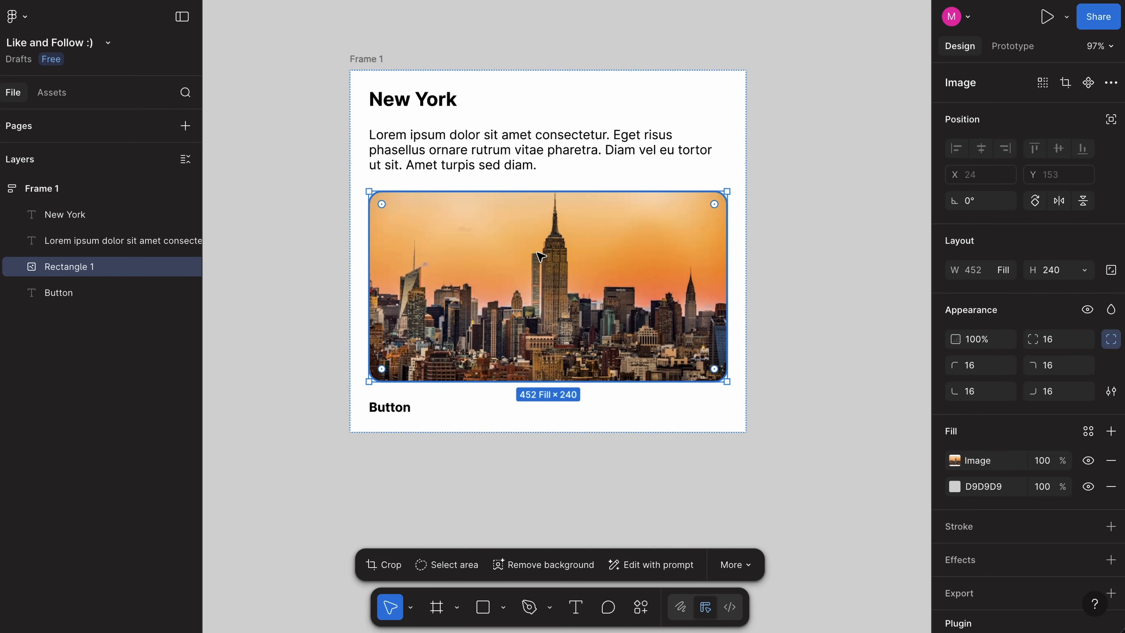
pyautogui.press('Up')
pyautogui.press('Up')
pyautogui.press('Up')
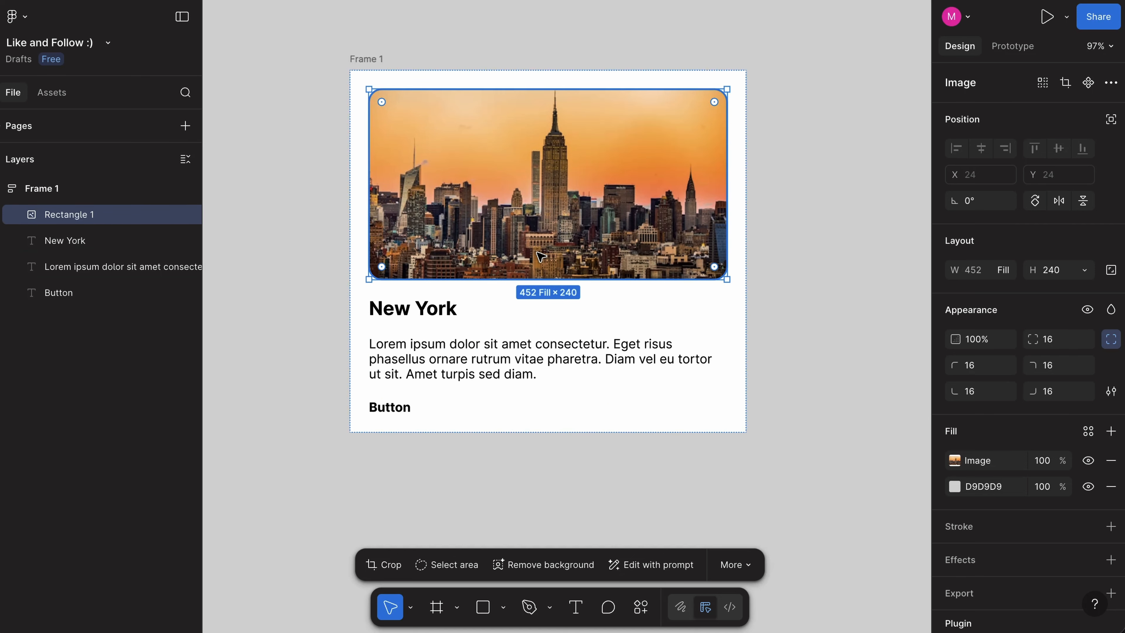
# Step: Move the New York heading above the image, undo the reordering of the card's items and clear the selection
pyautogui.click(439, 310)
pyautogui.press('Up')
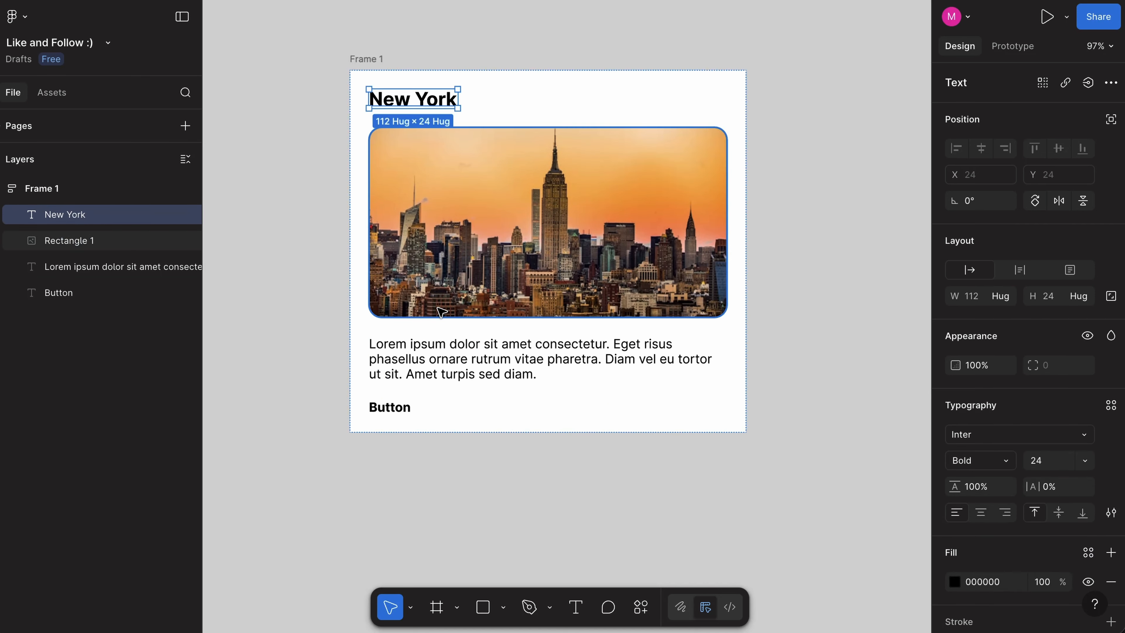
pyautogui.press('super+z')
pyautogui.press('super+z')
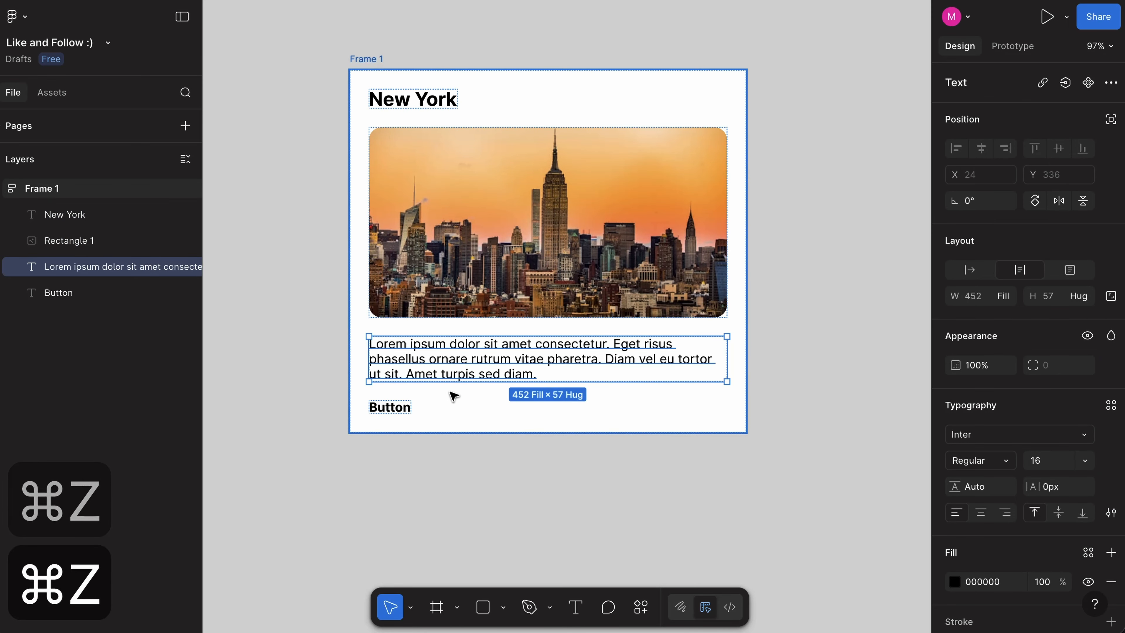
pyautogui.press('super+z')
pyautogui.press('super+z')
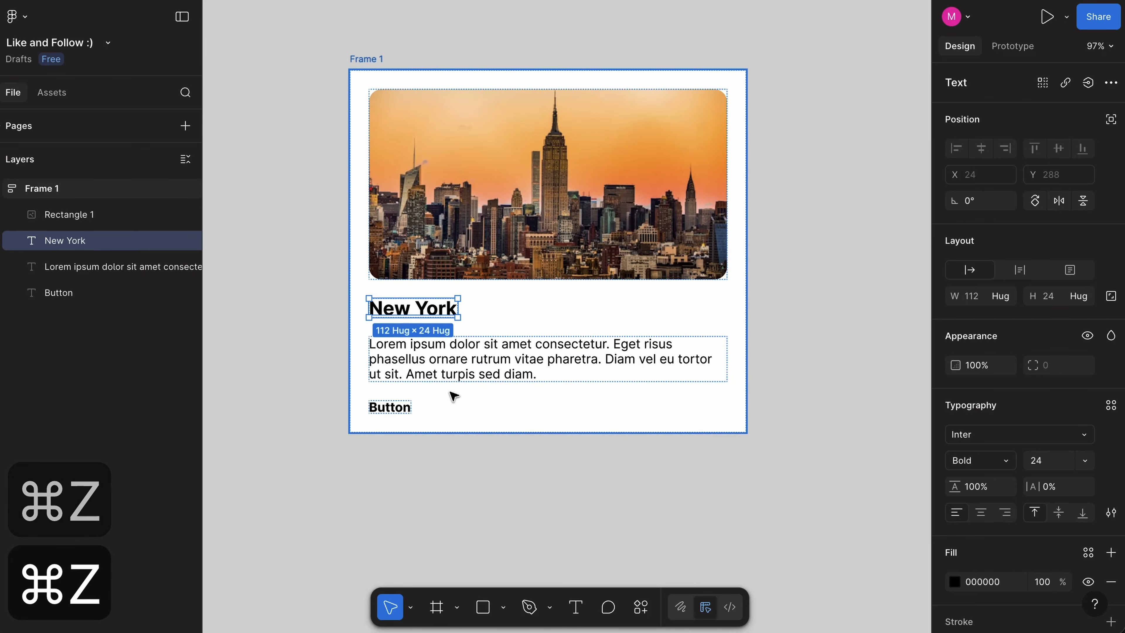
pyautogui.click(493, 497)
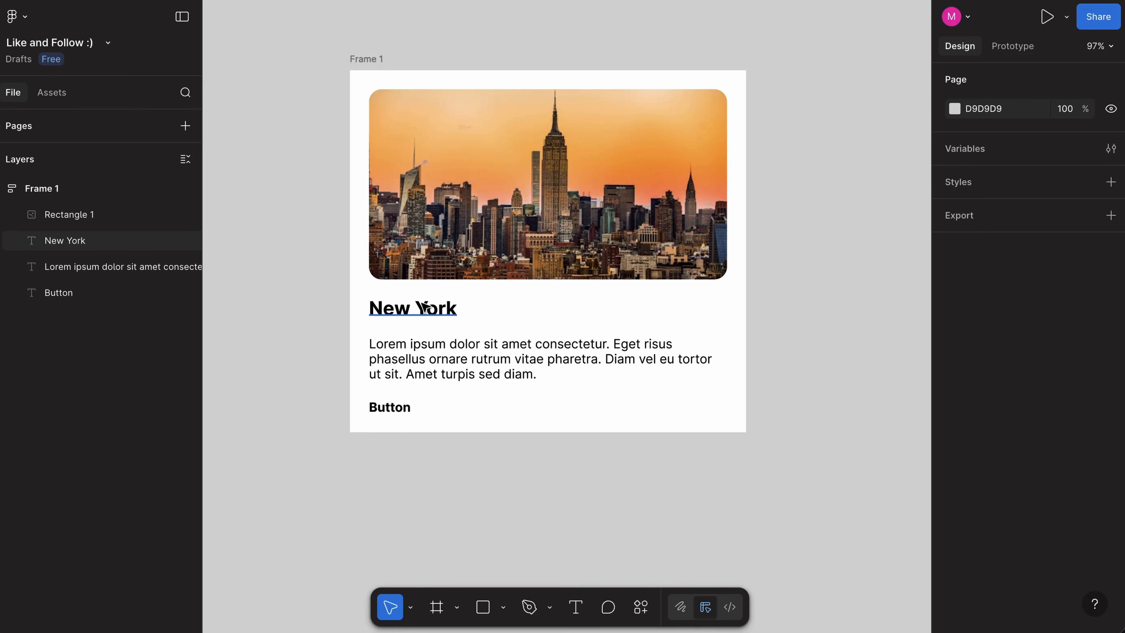
# Step: Wrap the New York heading and the paragraph in their own auto layout frame with a gap of 16
pyautogui.click(416, 309)
pyautogui.keyDown('shift'); pyautogui.click(428, 352); pyautogui.keyUp('shift')
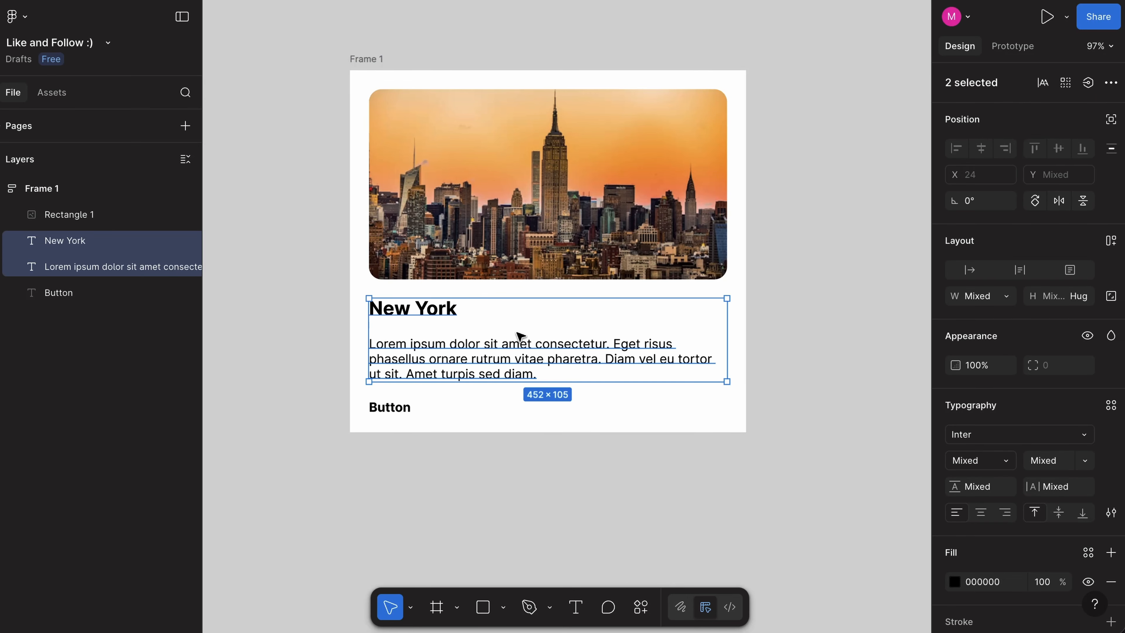
pyautogui.hotkey('shift', 'a')
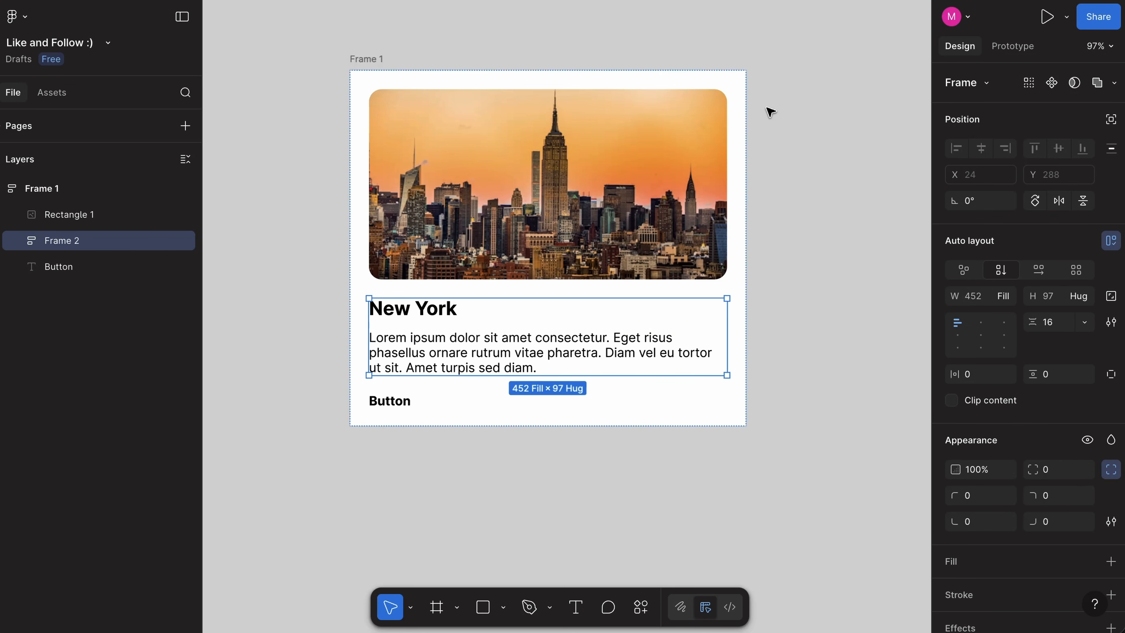
# Step: Round the New York card frame's corners to a radius of 24
pyautogui.press('Escape')
pyautogui.click(1058, 466)
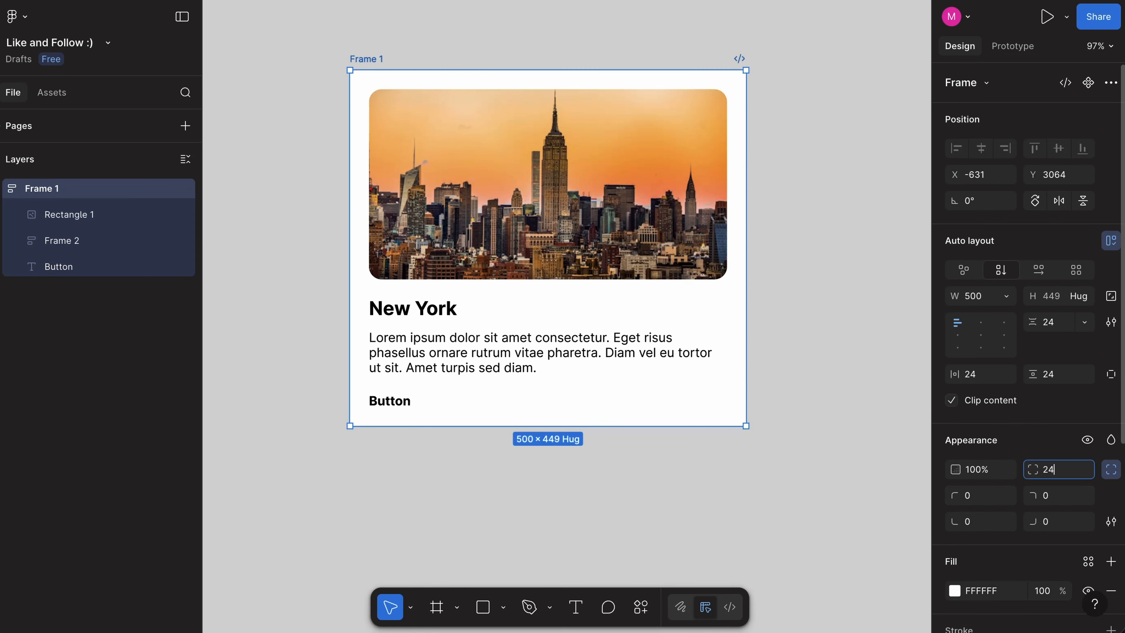
pyautogui.write('24')
pyautogui.press('Return')
# Step: Wrap the card's Button text in an auto layout frame with padding 32 horizontal and 16 vertical and a 1C1C1C fill
pyautogui.click(390, 400)
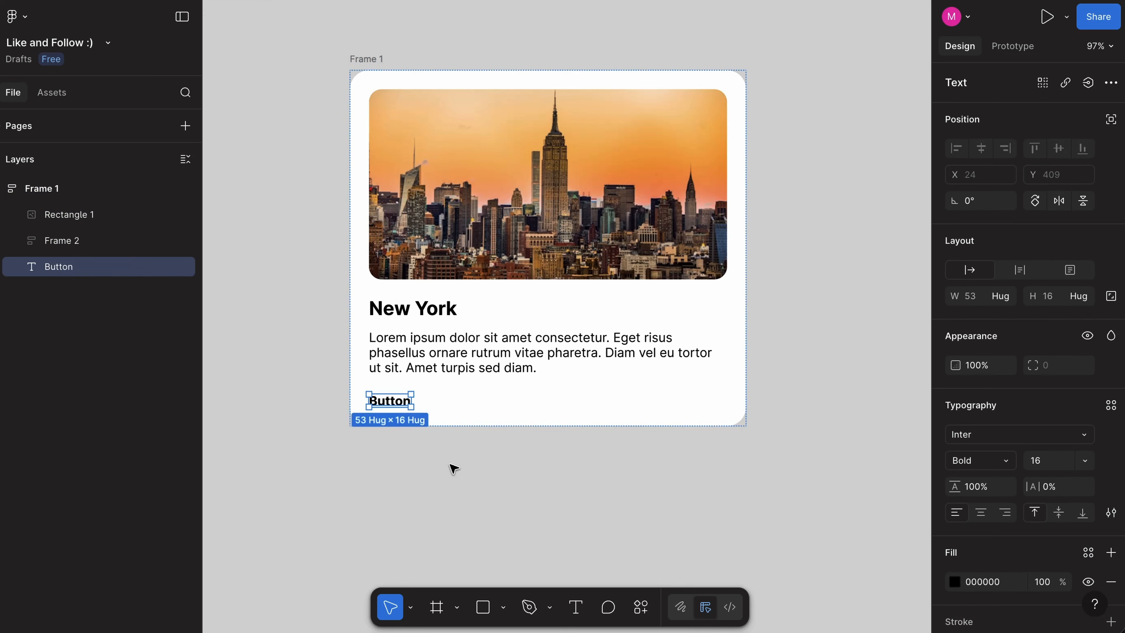
pyautogui.hotkey('shift', 'a')
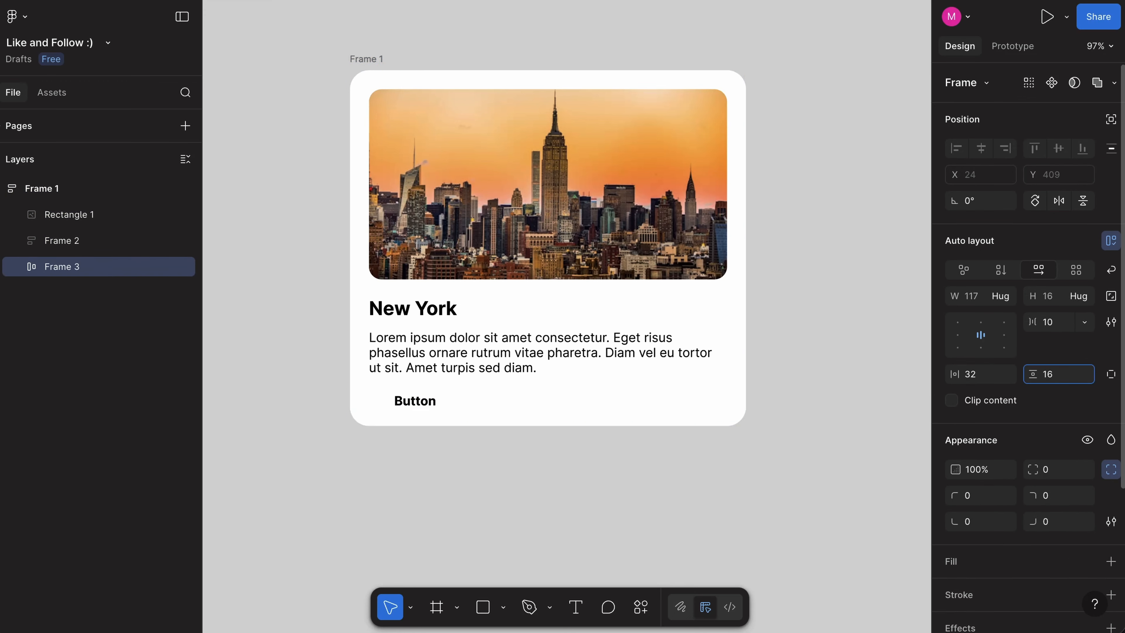
pyautogui.press('Return')
pyautogui.click(1111, 561)
pyautogui.click(954, 549)
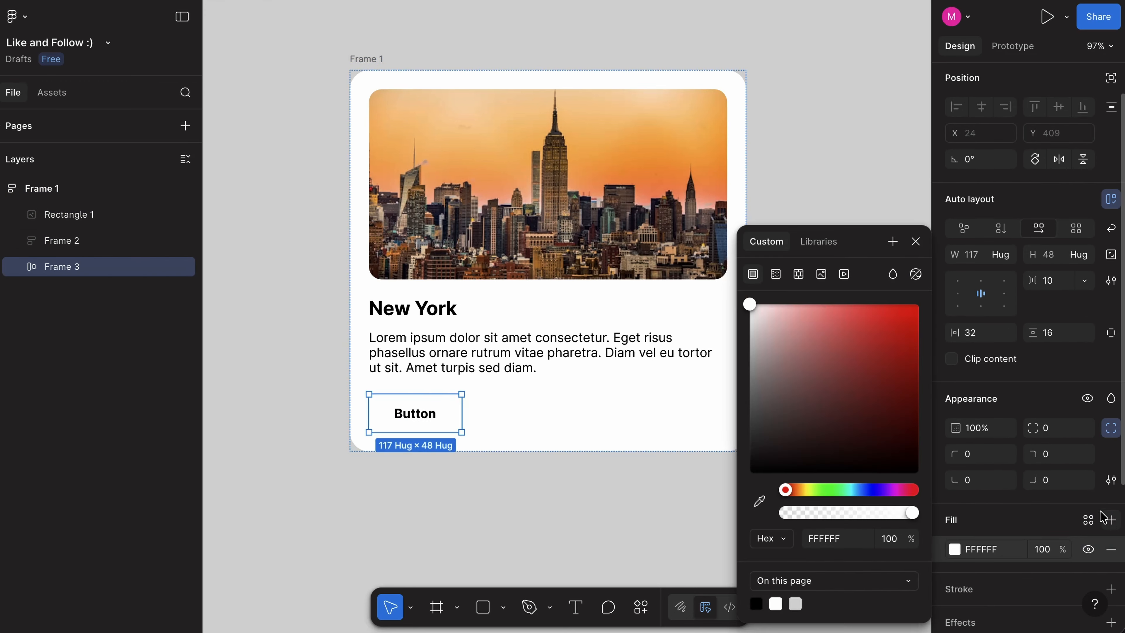
pyautogui.moveTo(844, 420); pyautogui.dragTo(724, 466)
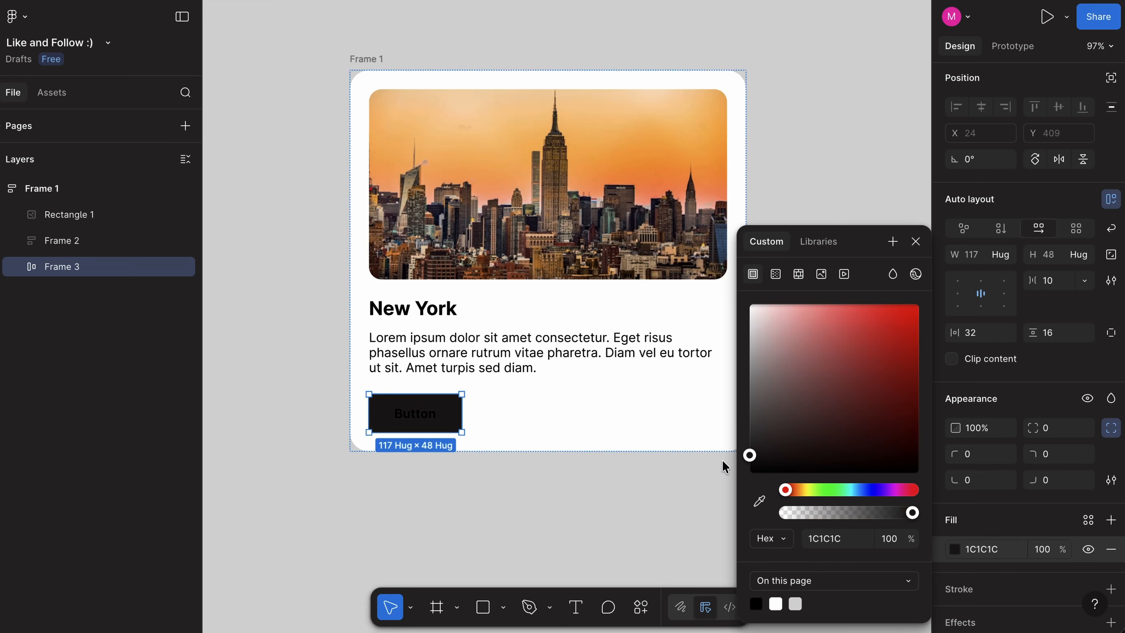
# Step: Recolour the card's button text white and set the button frame's corner radius to 48
pyautogui.click(415, 413)
pyautogui.click(954, 540)
pyautogui.moveTo(855, 389); pyautogui.dragTo(690, 251)
pyautogui.click(451, 414)
pyautogui.click(1053, 428)
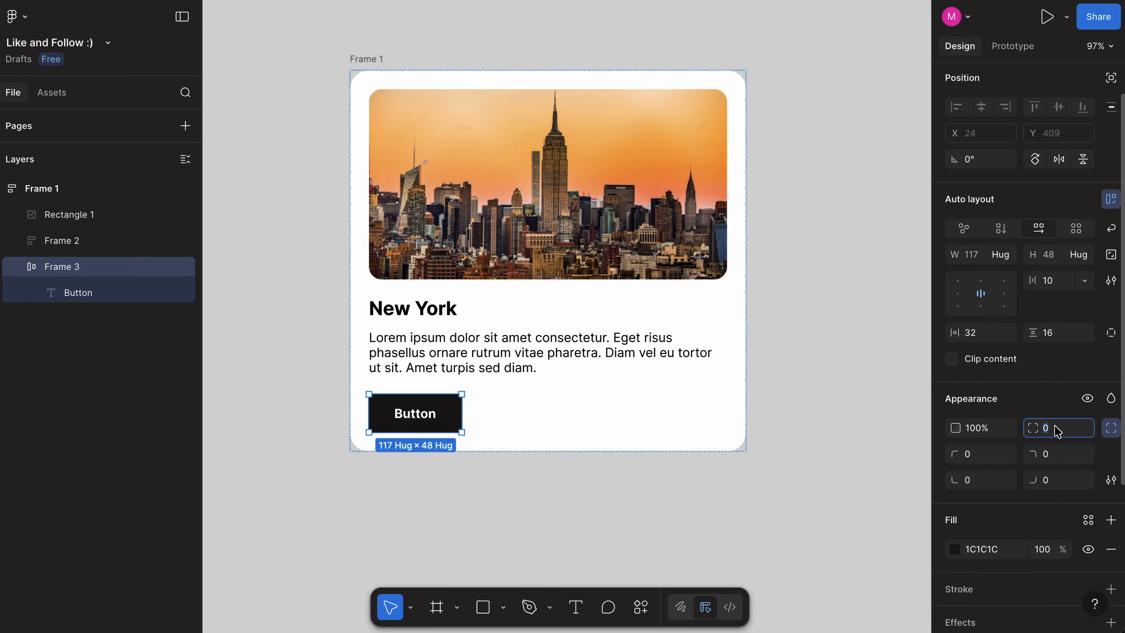
pyautogui.write('48')
pyautogui.press('Return')
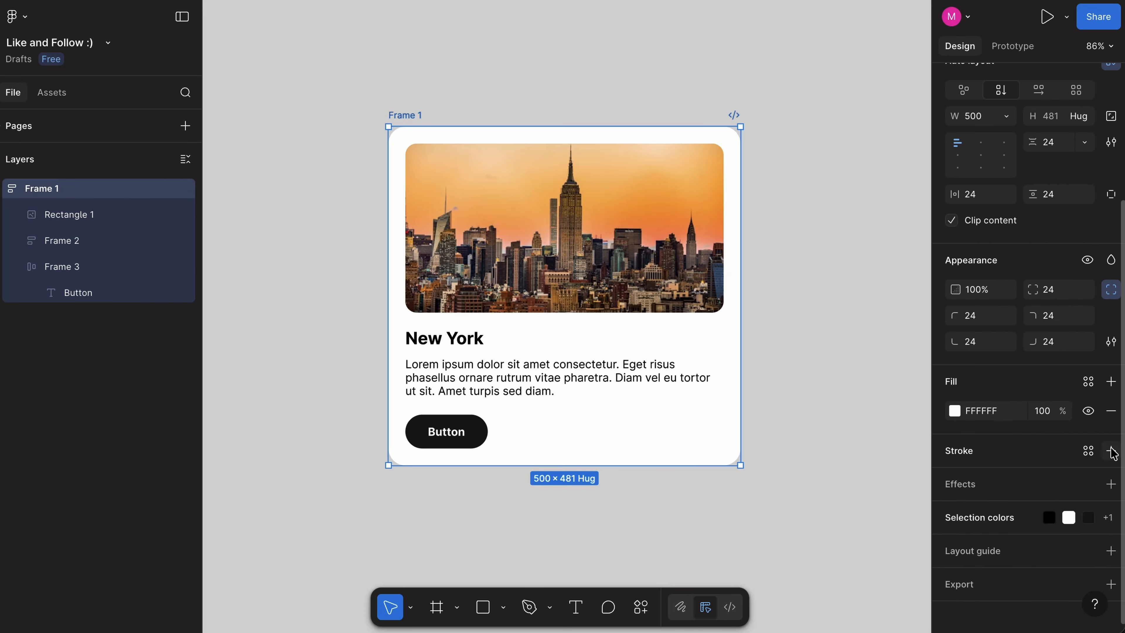
# Step: Add an outside stroke of width 2 in light grey CFCFCF to the New York card
pyautogui.click(1112, 451)
pyautogui.click(974, 505)
pyautogui.click(979, 524)
pyautogui.click(1036, 506)
pyautogui.write('2')
pyautogui.moveTo(793, 398); pyautogui.dragTo(741, 345)
# Step: Add a drop shadow with a blur of 48 to the New York card
pyautogui.click(1110, 546)
pyautogui.scroll(-3, 1012, 491)
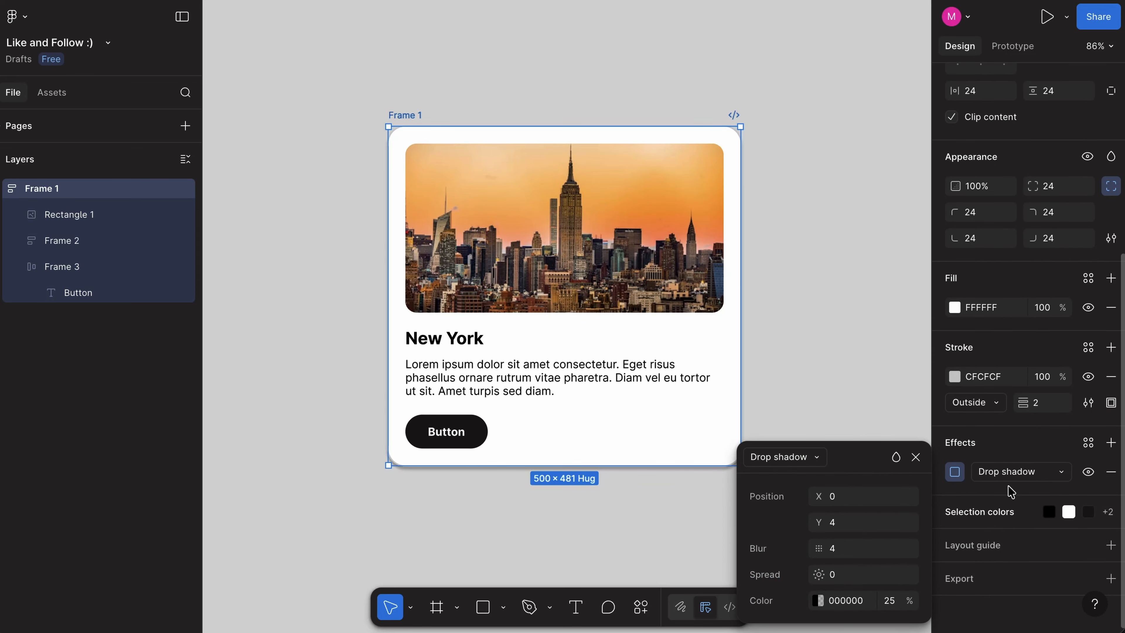
pyautogui.click(861, 549)
pyautogui.write('48')
# Step: Draw a dark red rectangle about 348 by 366, duplicate it beside the original and shorten the copy to about 215 high
pyautogui.moveTo(429, 146); pyautogui.dragTo(673, 403)
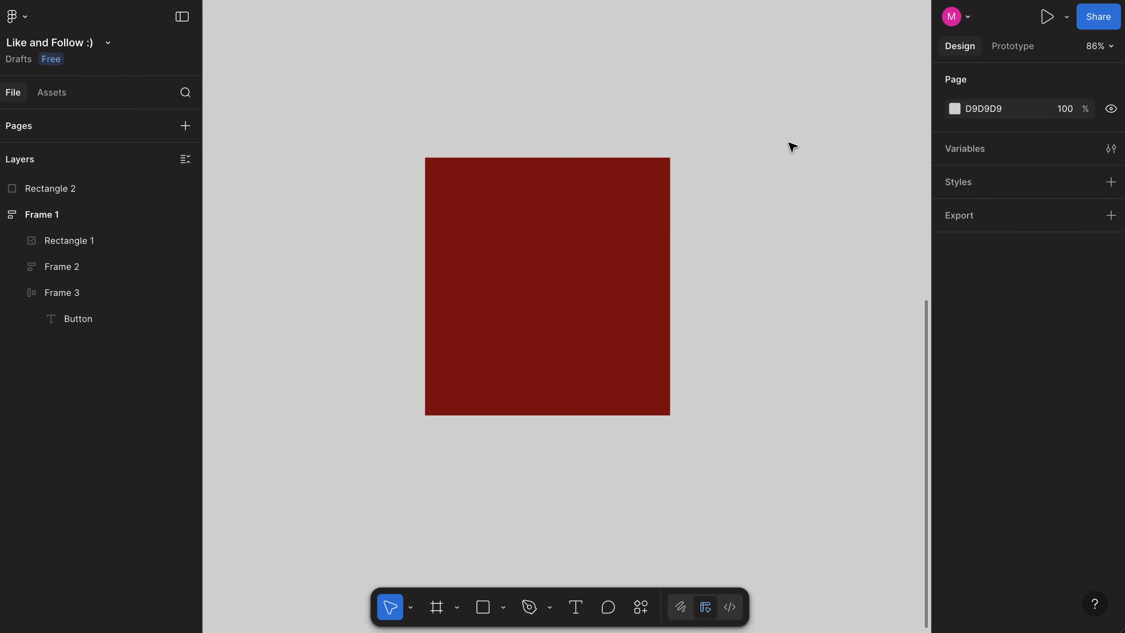
pyautogui.press('super+d')
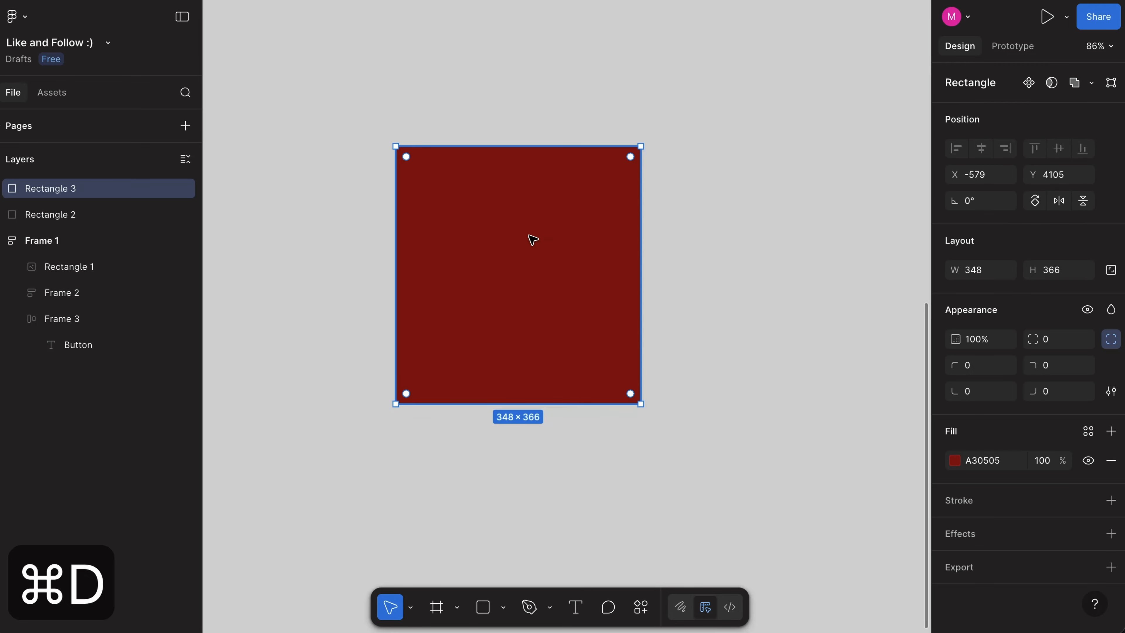
pyautogui.moveTo(529, 235); pyautogui.dragTo(601, 237)
pyautogui.moveTo(791, 146); pyautogui.dragTo(790, 253)
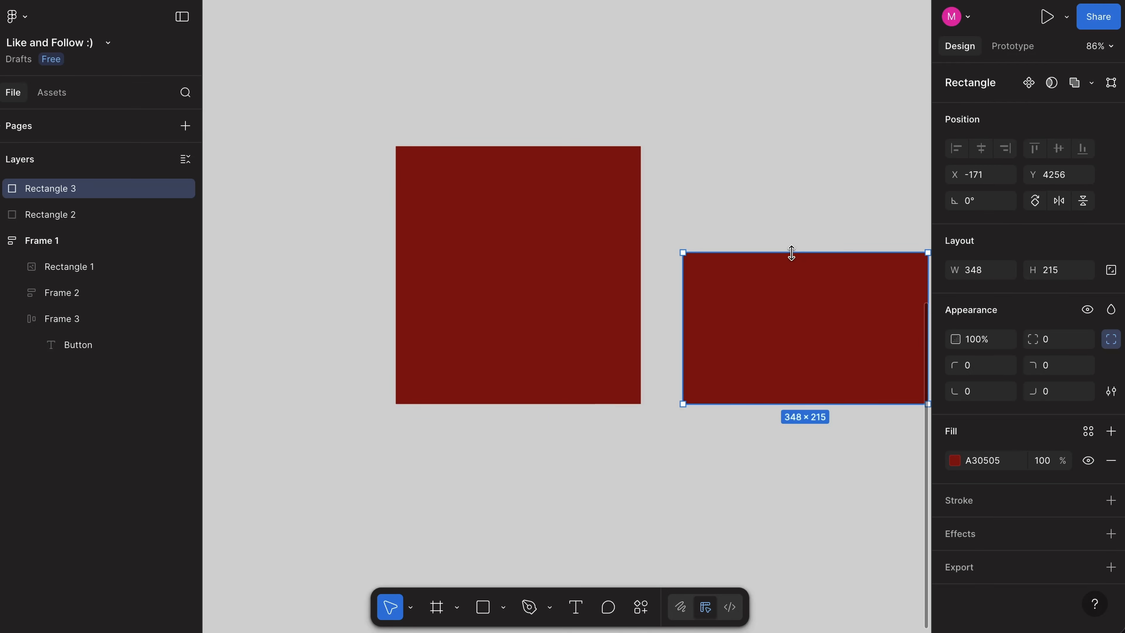
# Step: Overlap the two red rectangles, select both and subtract the shorter one from the larger one
pyautogui.keyDown('shift'); pyautogui.click(609, 179); pyautogui.keyUp('shift')
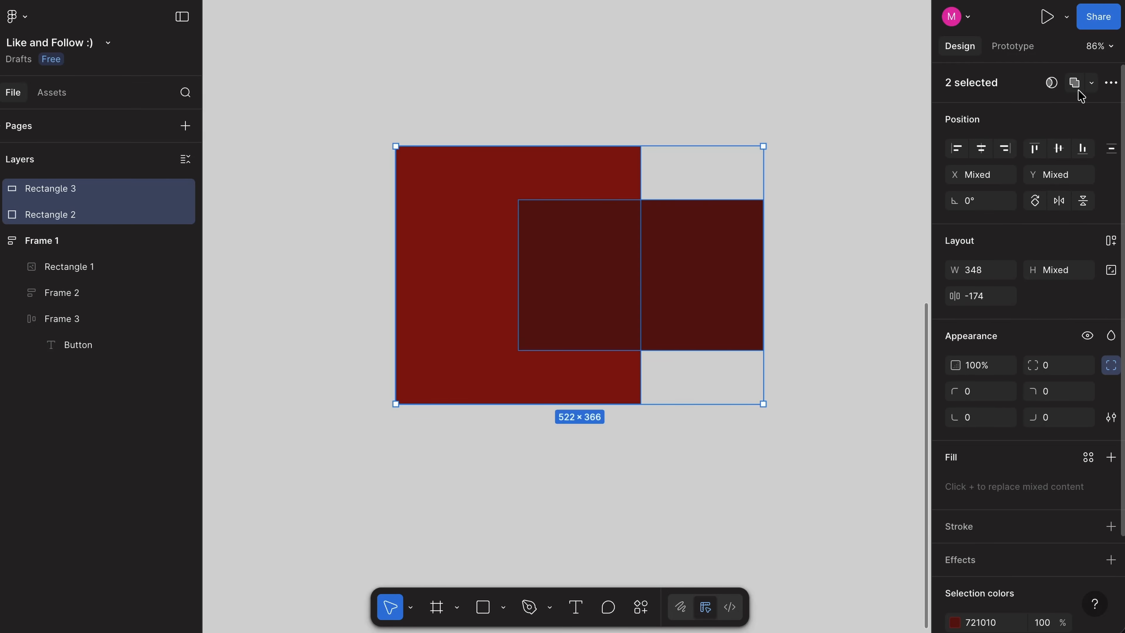
pyautogui.click(1091, 82)
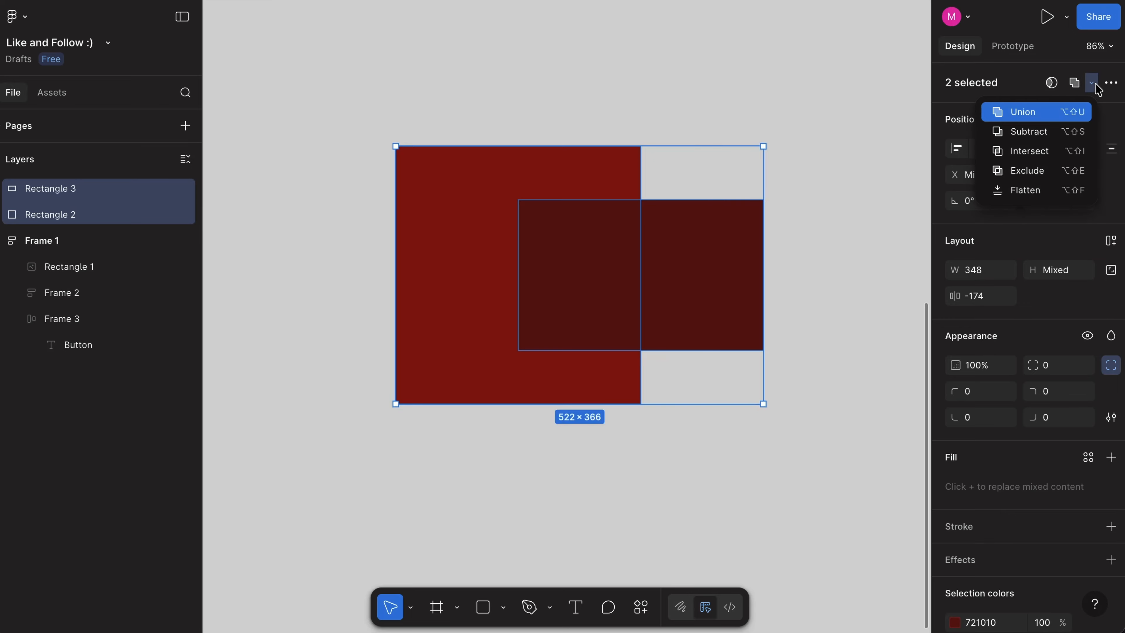
pyautogui.click(1078, 132)
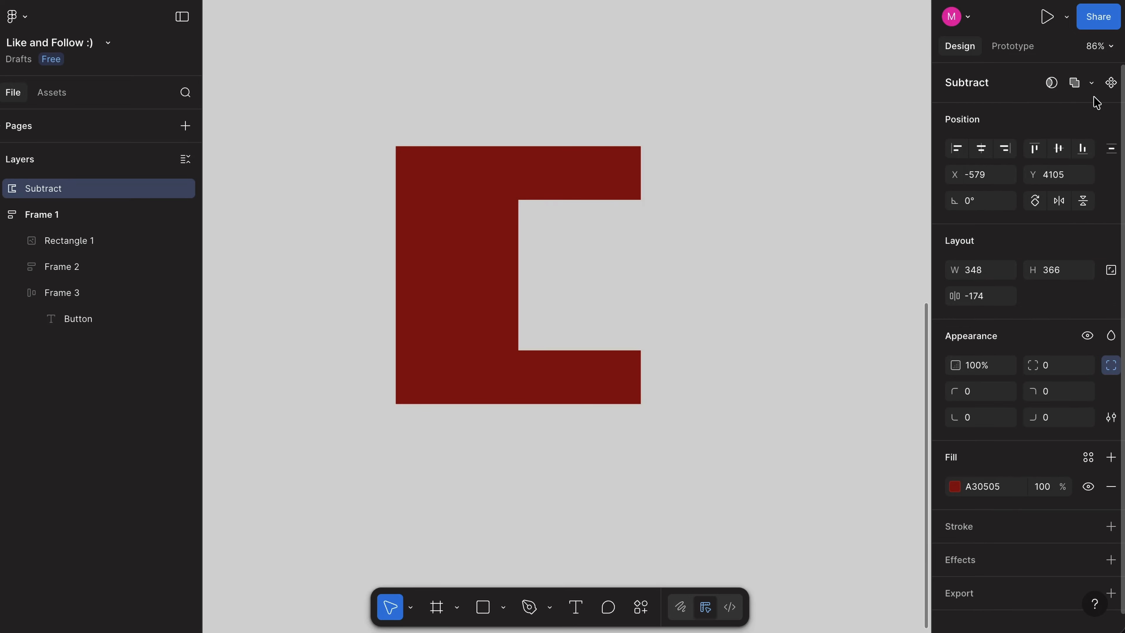
# Step: Switch the combined shape's boolean operation to Intersect and from there to Exclude
pyautogui.click(1091, 84)
pyautogui.click(1074, 150)
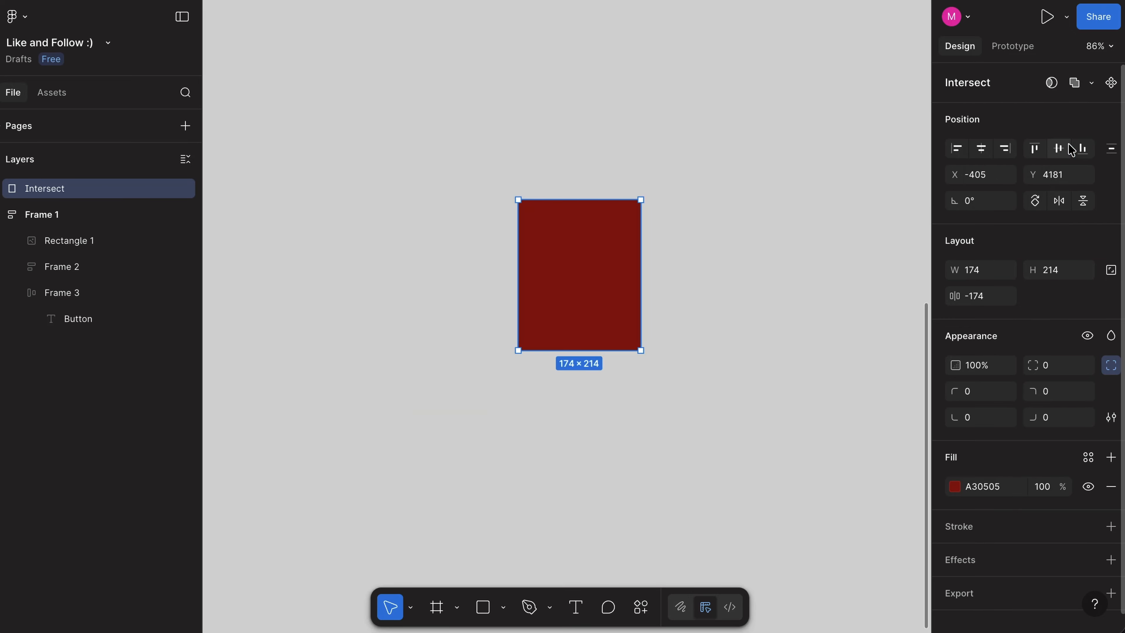
pyautogui.click(1090, 83)
pyautogui.click(1066, 172)
pyautogui.press('Escape')
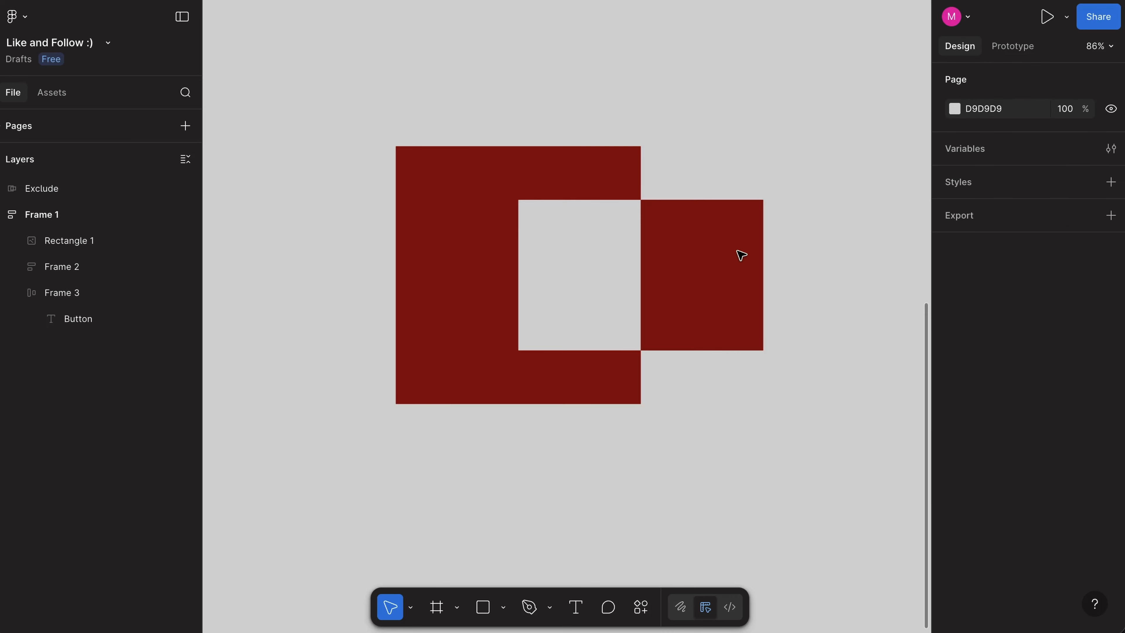
pyautogui.click(688, 274)
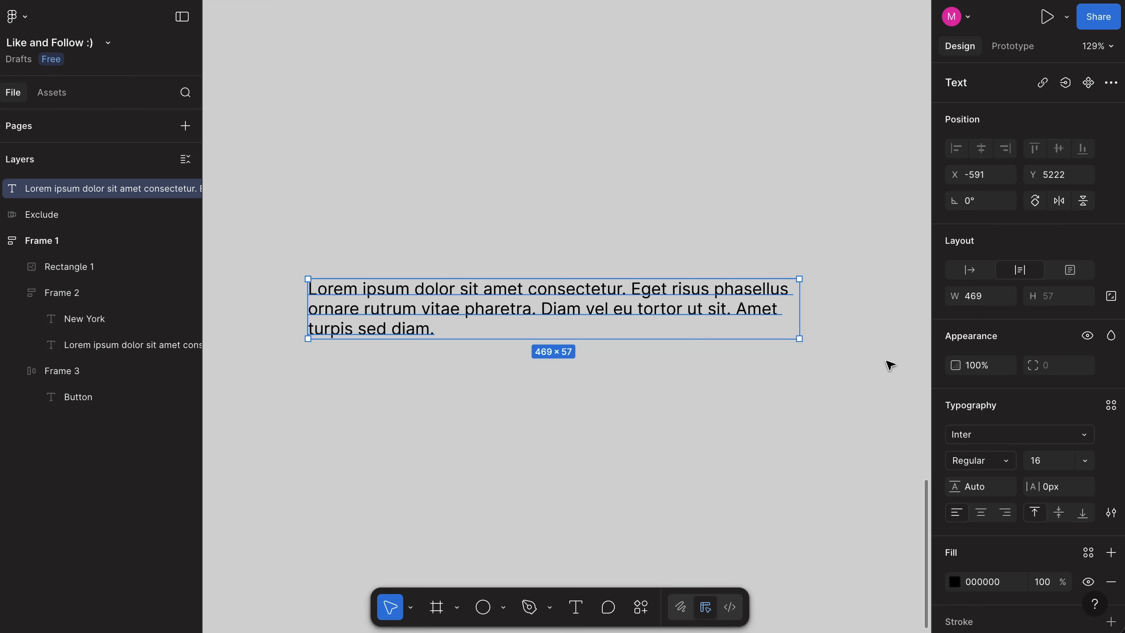
# Step: Preview other fonts and weights on the standalone lorem ipsum paragraph and set its font size to 24
pyautogui.scroll(-5, 1023, 357)
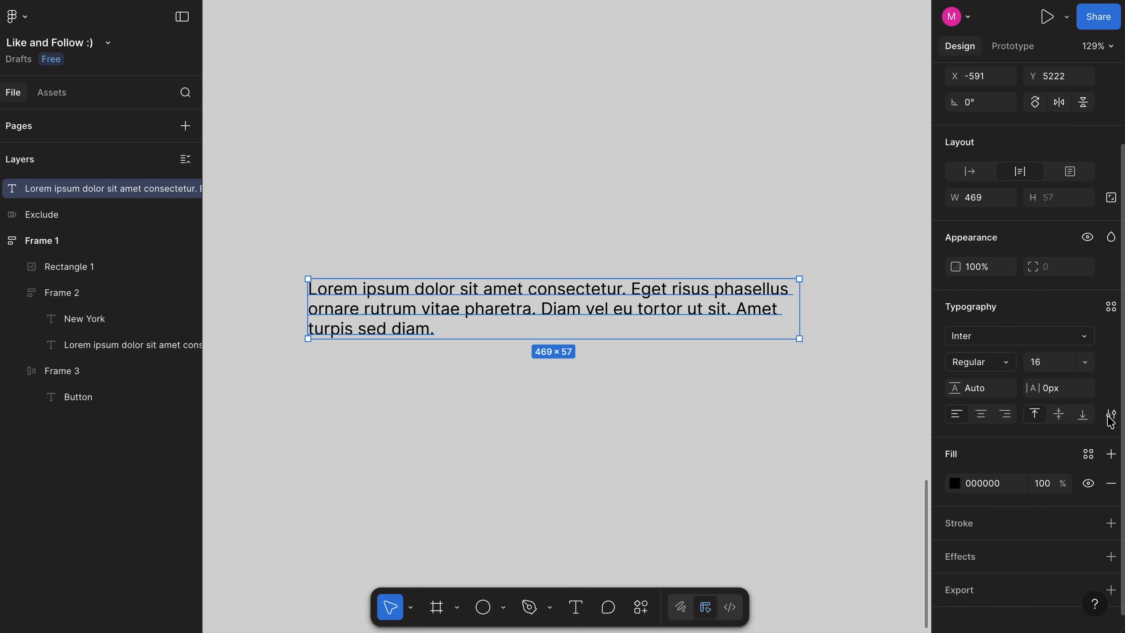
pyautogui.click(988, 328)
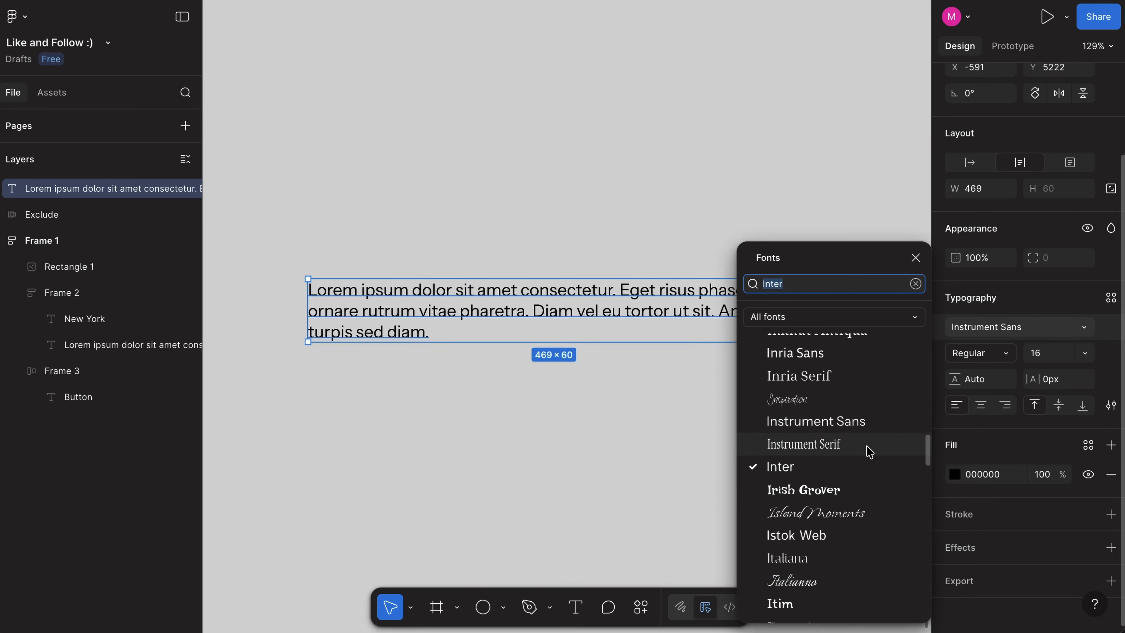
pyautogui.click(974, 353)
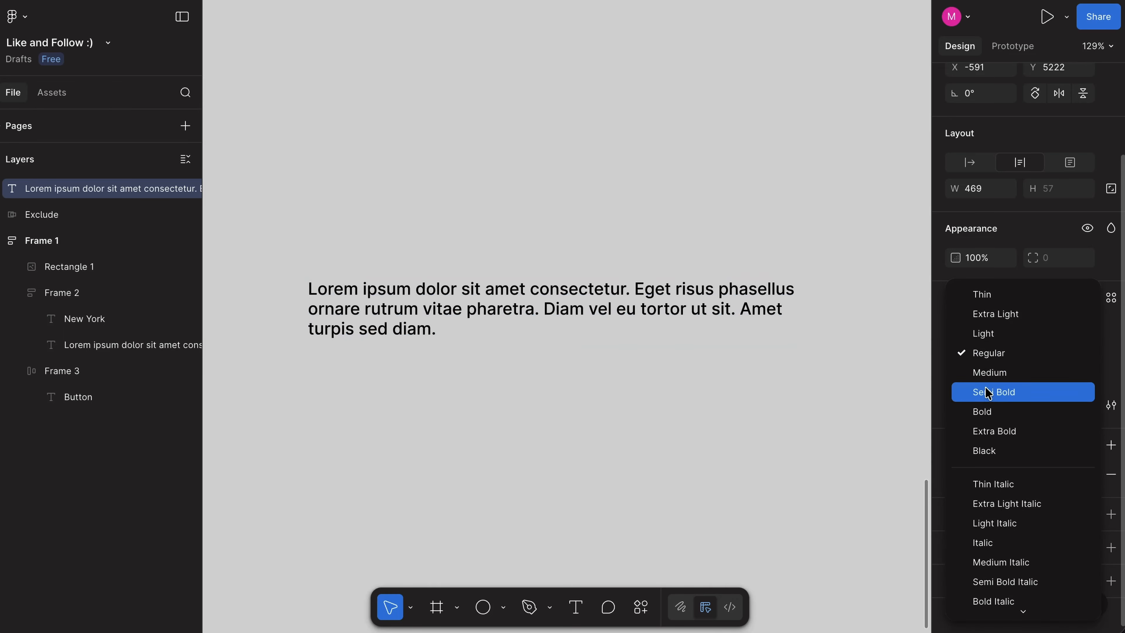
pyautogui.click(1040, 353)
pyautogui.write('24')
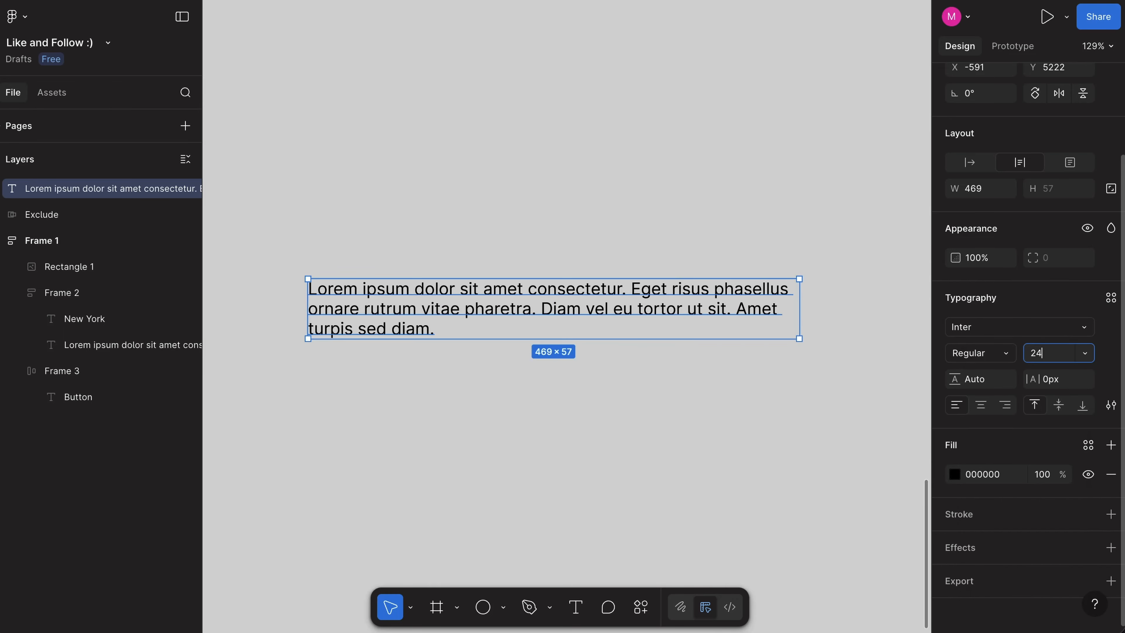
pyautogui.press('Return')
# Step: Centre the paragraph's text, change it to right alignment and open the type settings
pyautogui.click(981, 404)
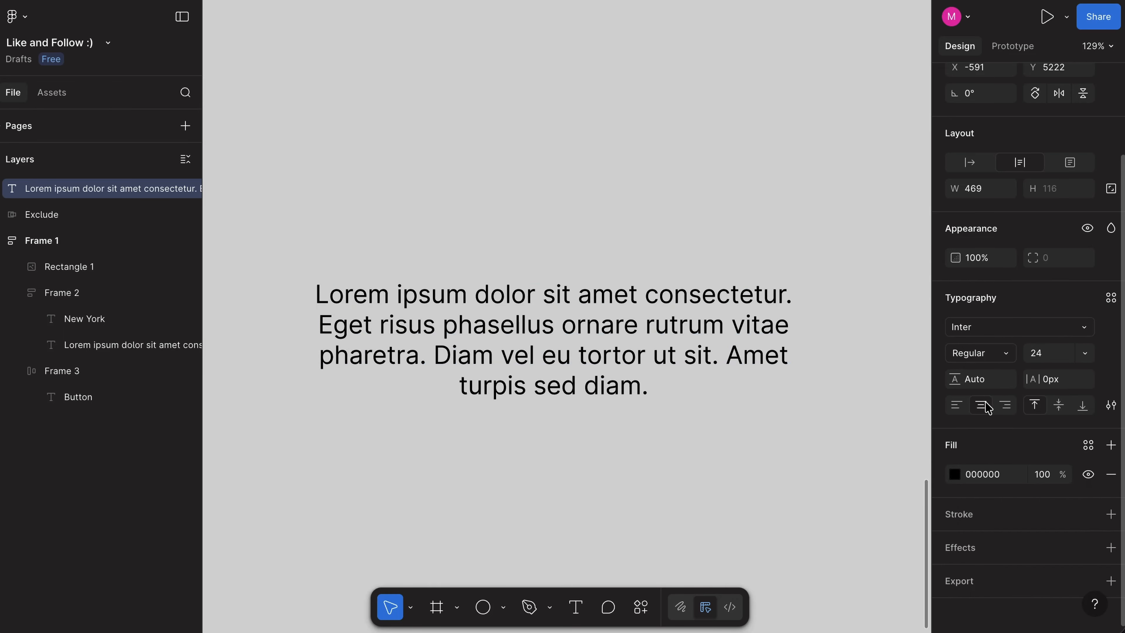
pyautogui.click(1006, 405)
pyautogui.click(1110, 404)
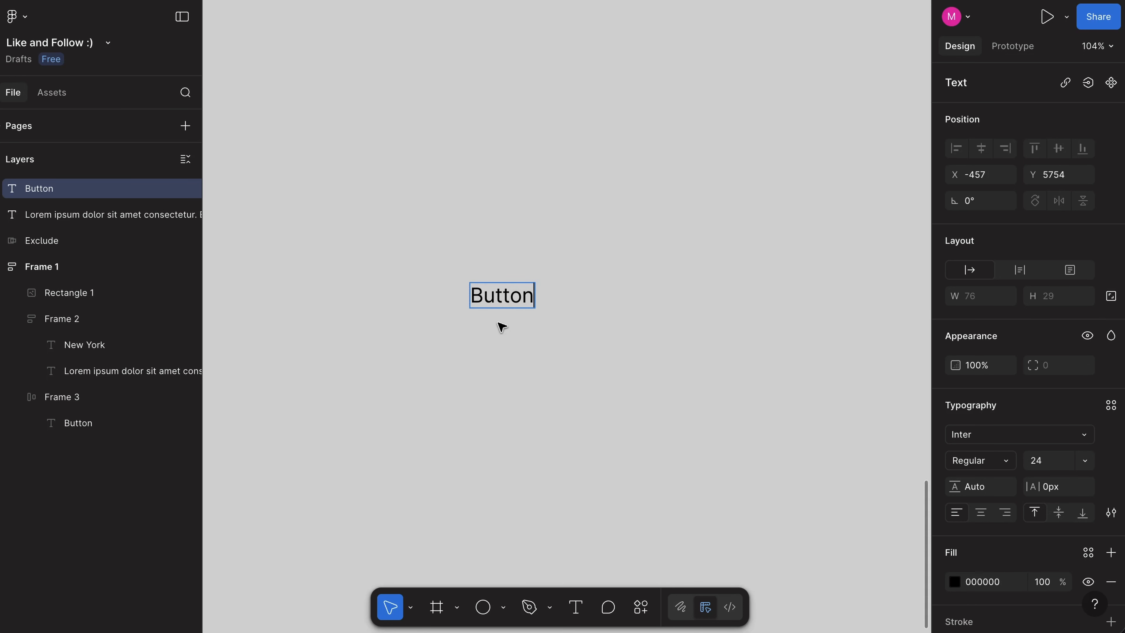
# Step: Wrap the new Button text in an auto layout frame with padding 32 and 16, a 1D1D1D fill and corner radius 48
pyautogui.press('Escape')
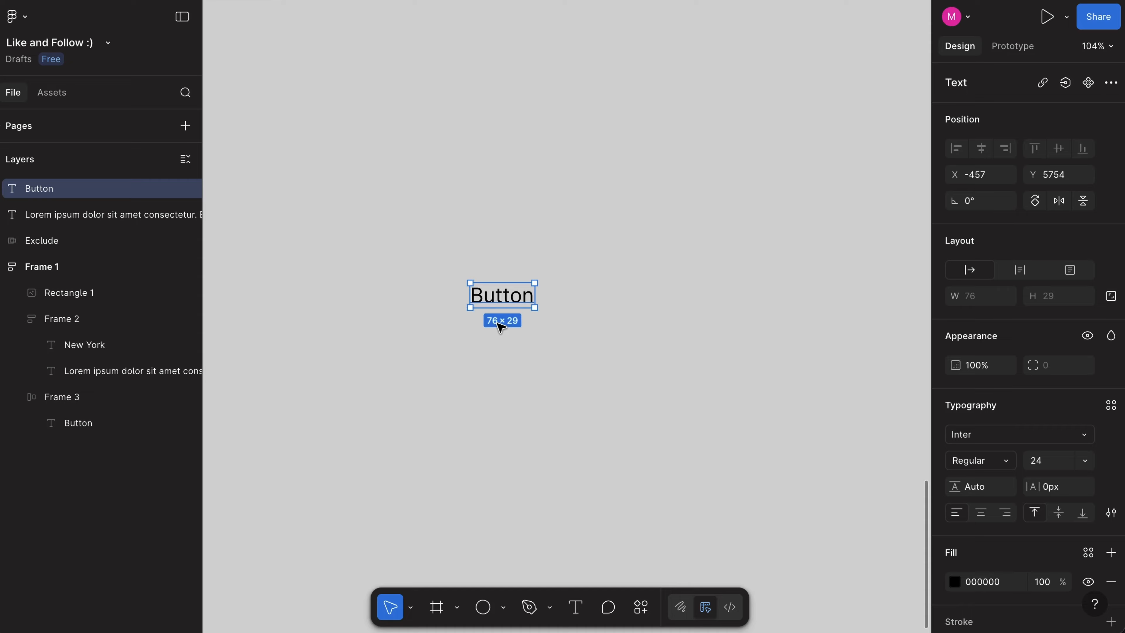
pyautogui.scroll(5, 499, 327)
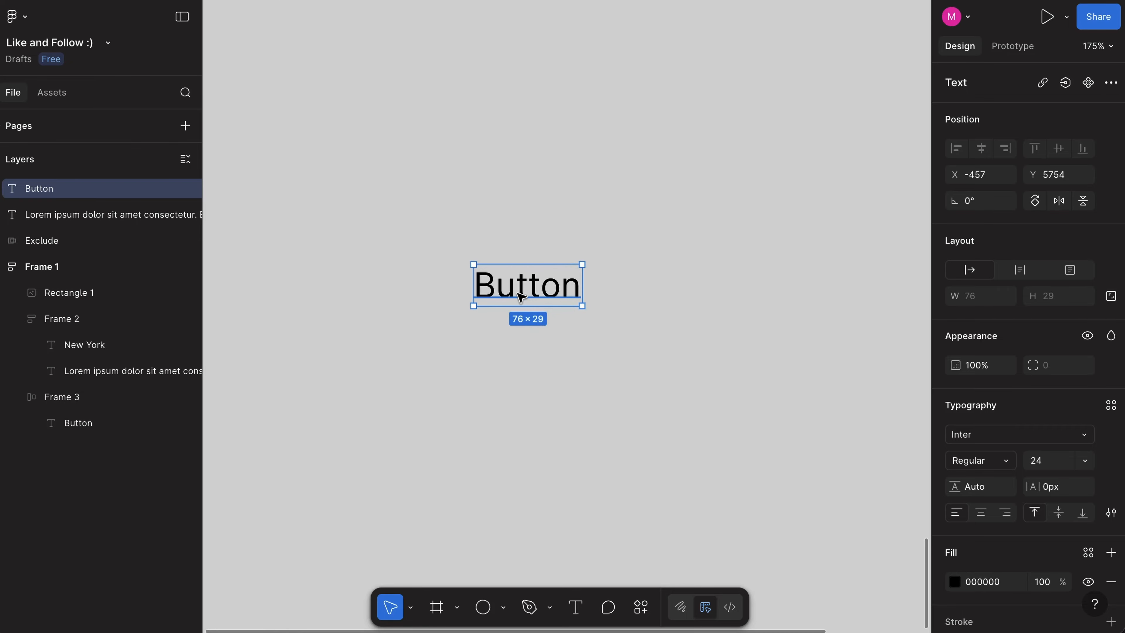
pyautogui.hotkey('shift', 'a')
pyautogui.click(986, 381)
pyautogui.write('32')
pyautogui.press('Tab')
pyautogui.write('16')
pyautogui.click(1111, 561)
pyautogui.click(771, 459)
# Step: Make the text inside the new button frame white and semi-bold
pyautogui.doubleClick(517, 289)
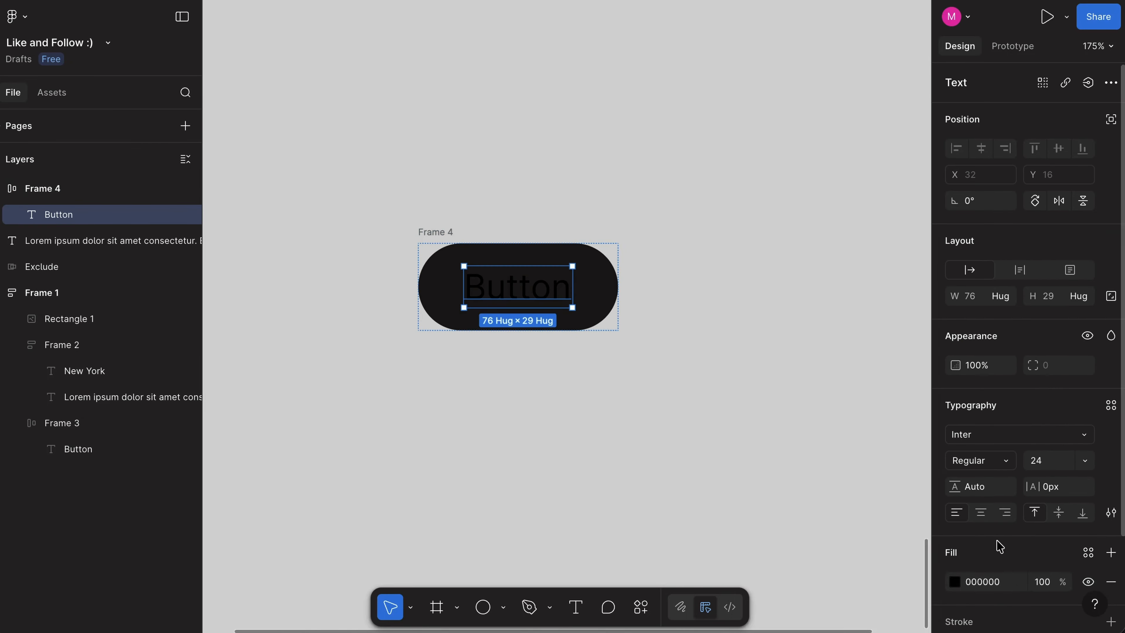
pyautogui.click(954, 581)
pyautogui.click(741, 293)
pyautogui.click(980, 461)
pyautogui.click(990, 501)
pyautogui.scroll(-4, 622, 254)
# Step: Rename the new button's frame as Button and turn it into a component
pyautogui.doubleClick(507, 232)
pyautogui.write('Button')
pyautogui.press('Return')
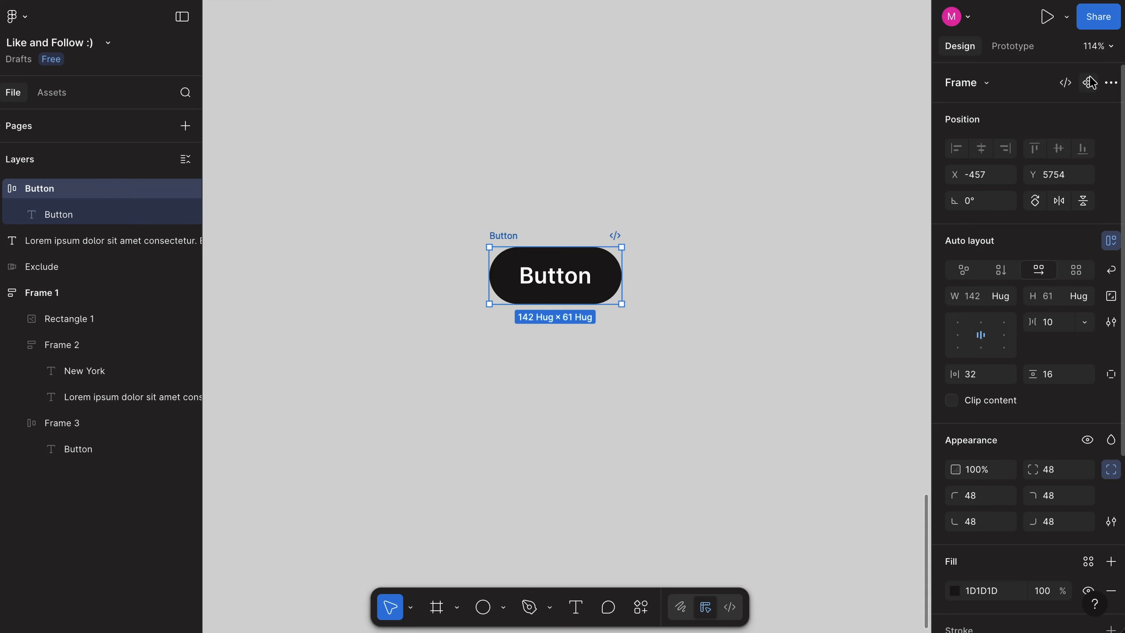
pyautogui.click(1090, 79)
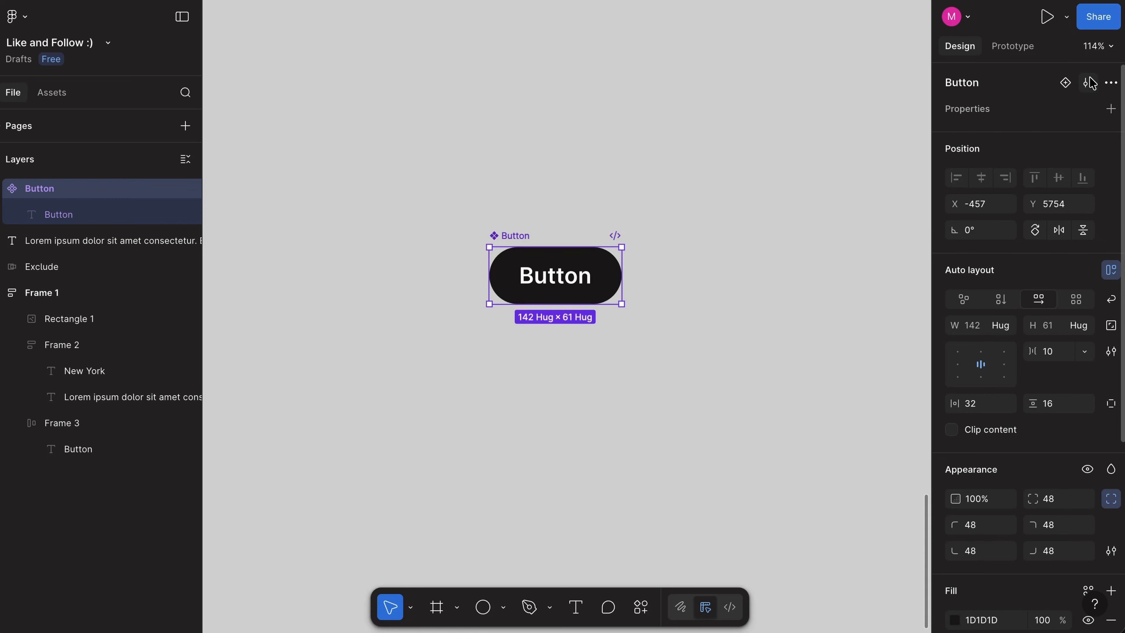
# Step: Add a second Button variant filled with 3D3D3D and add a third variant below it
pyautogui.click(1064, 85)
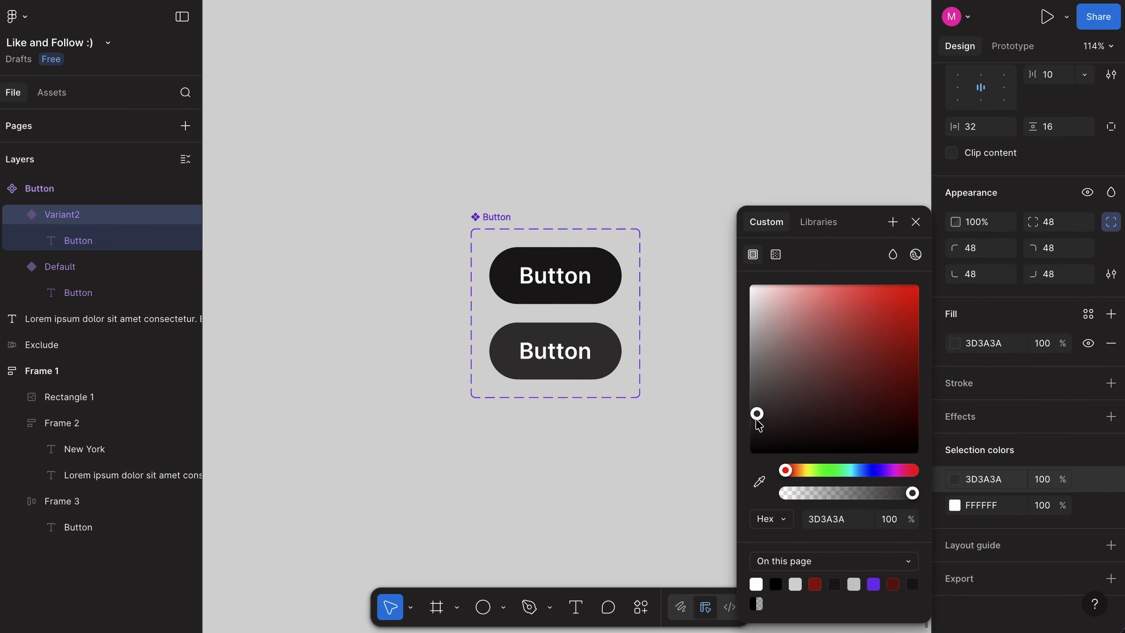
pyautogui.moveTo(753, 415); pyautogui.dragTo(747, 420)
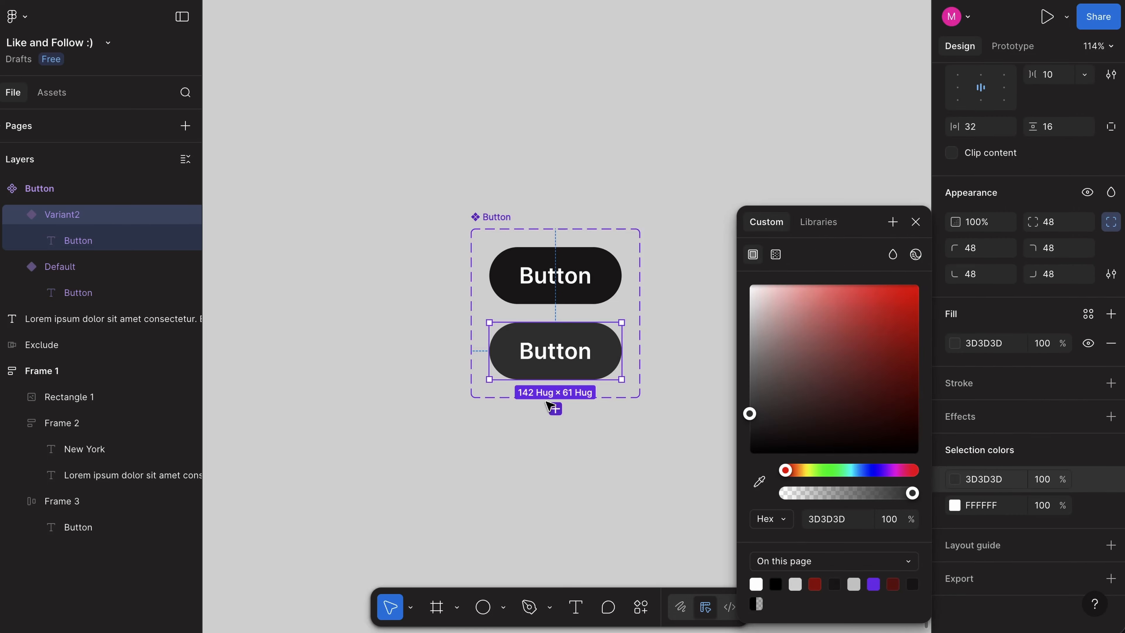
pyautogui.click(553, 408)
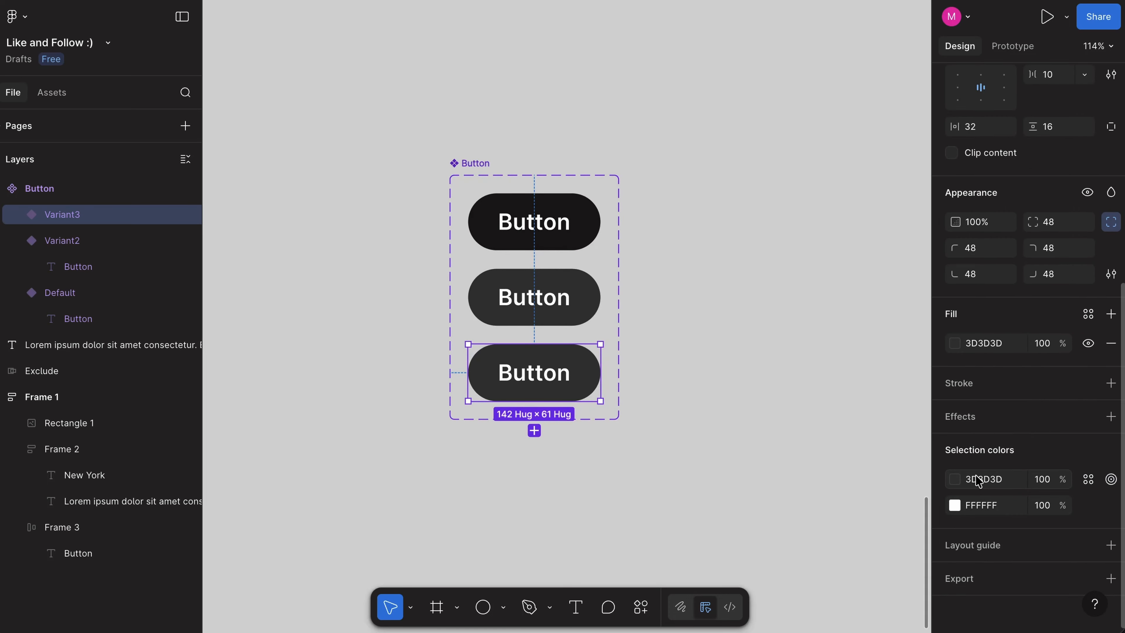
# Step: Rename the Button component's variant property as State and name the second and third variants Hover and Pressed
pyautogui.press('Escape')
pyautogui.doubleClick(974, 134)
pyautogui.write('State')
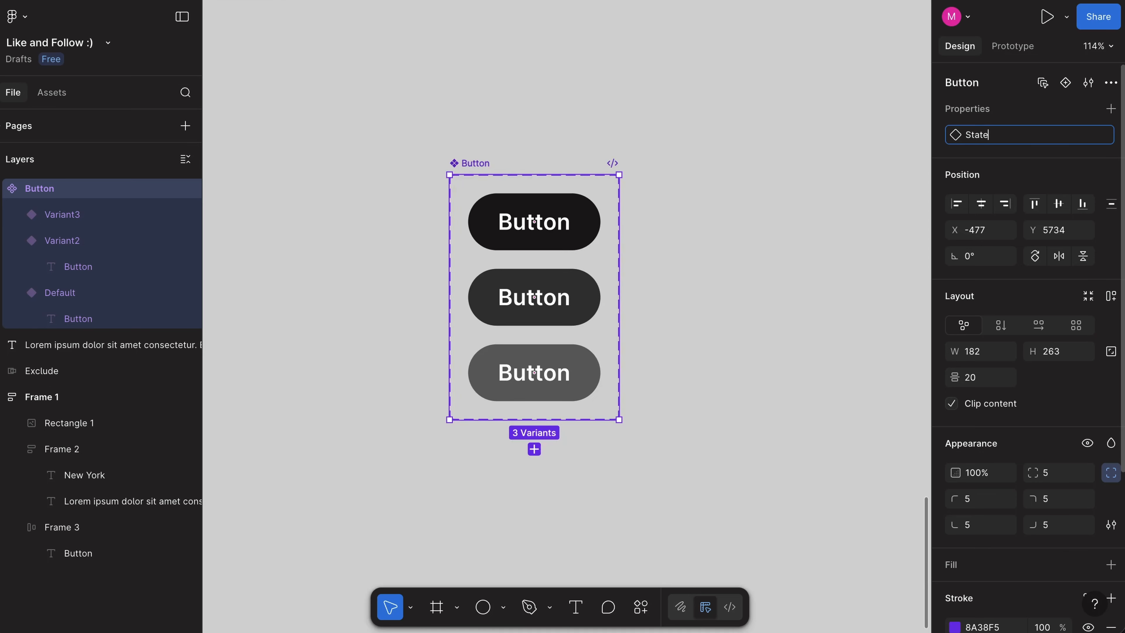
pyautogui.click(1037, 137)
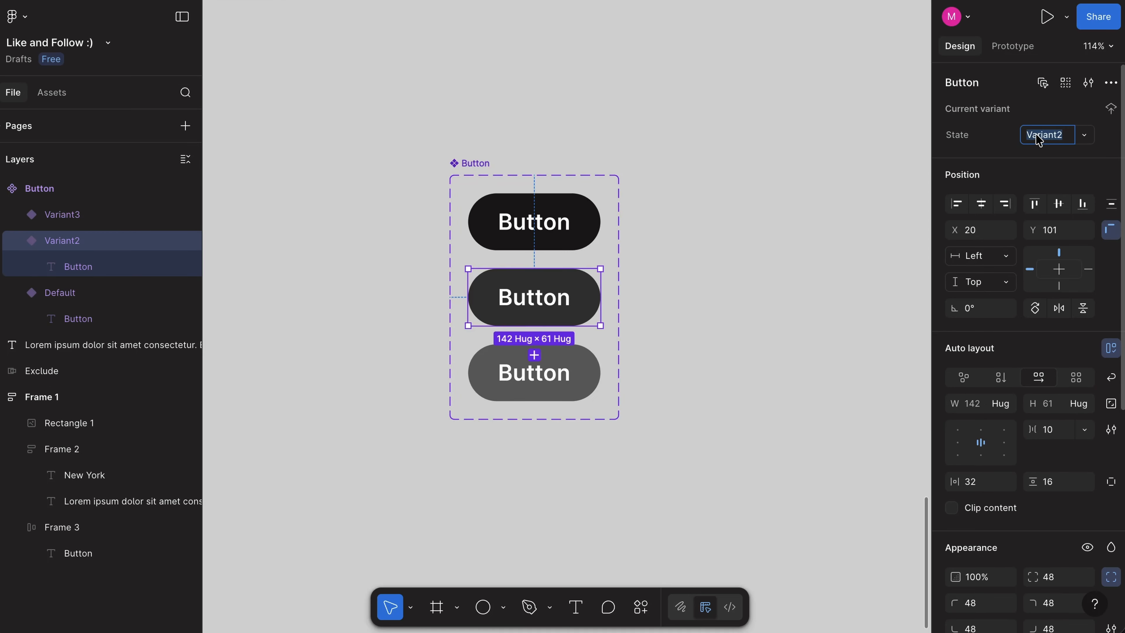
pyautogui.write('Hover')
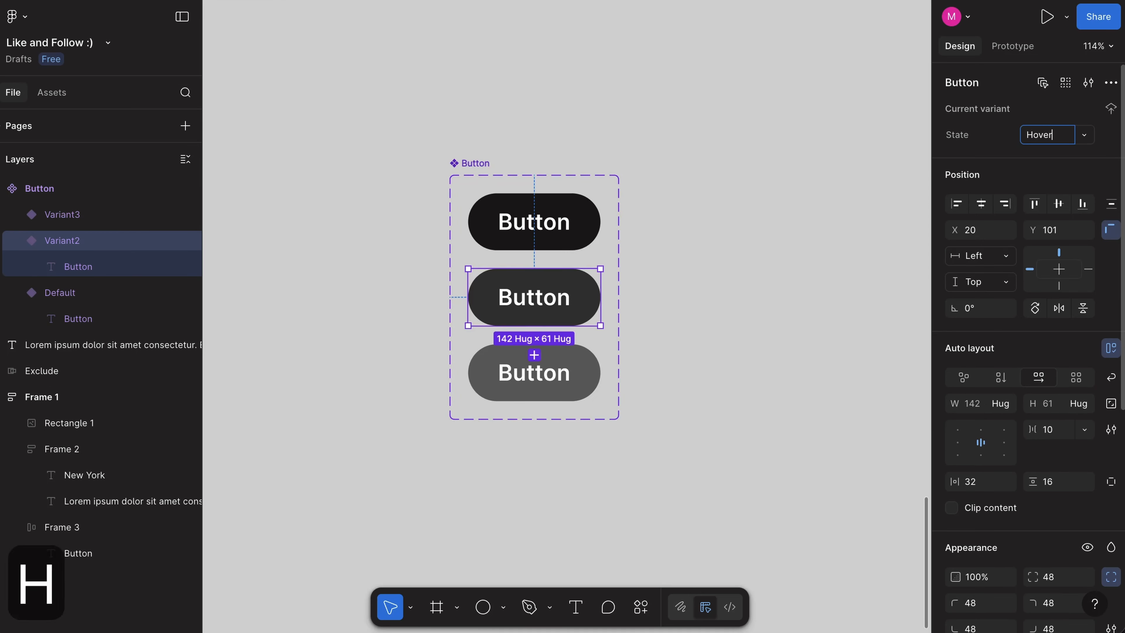
pyautogui.click(576, 371)
pyautogui.click(1038, 135)
pyautogui.write('Pressed')
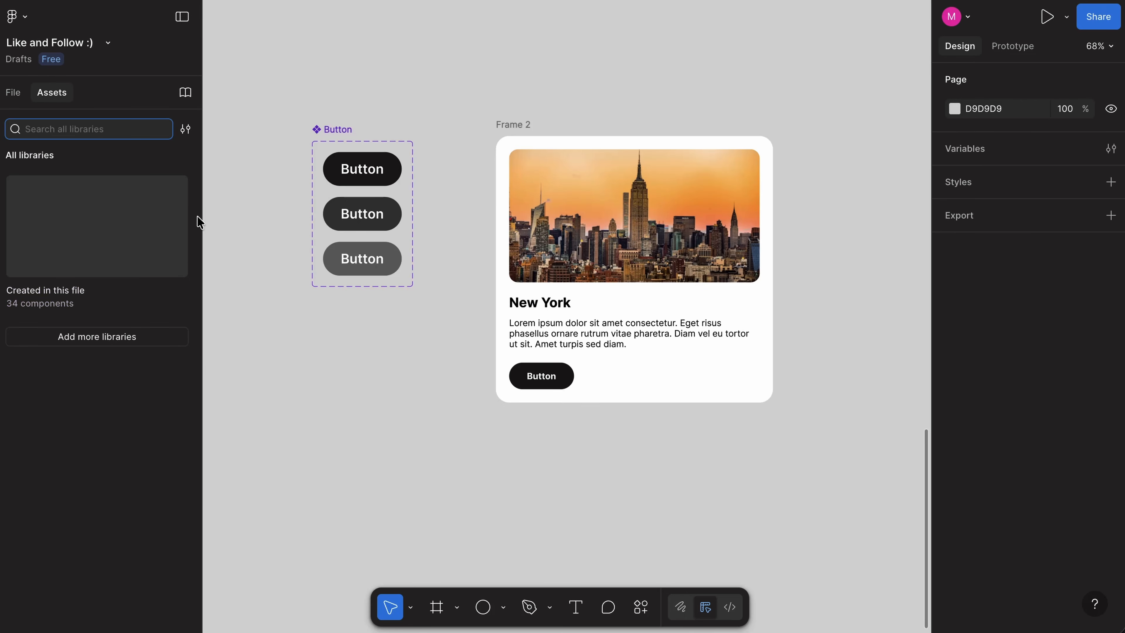
# Step: Search the assets for button, insert the Button component under the New York card's paragraph and return to the layers list
pyautogui.write('button')
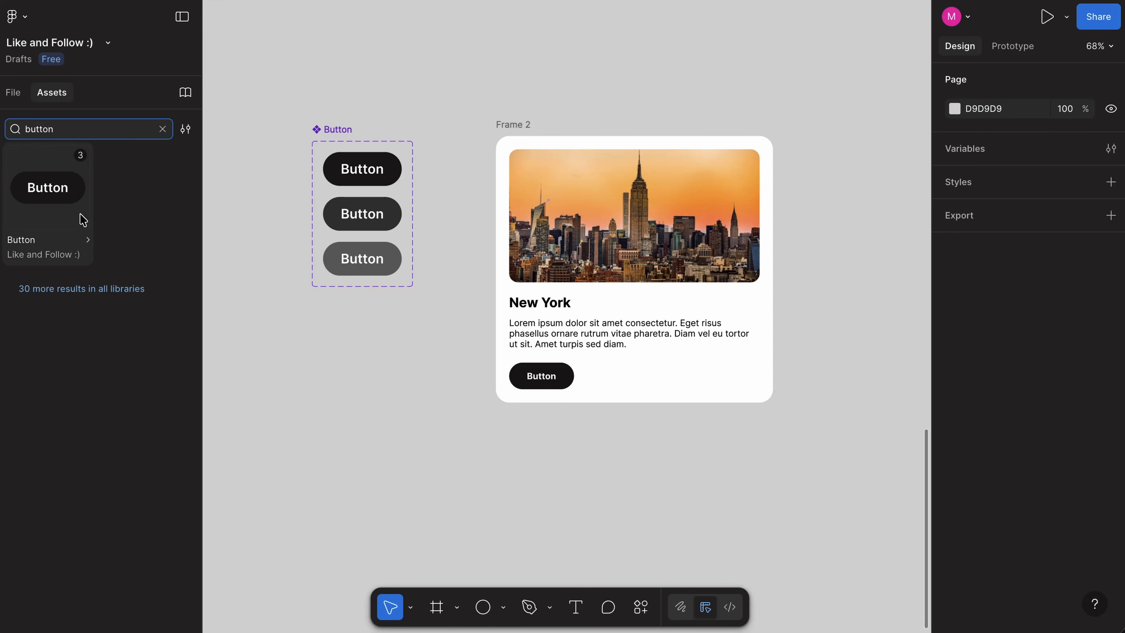
pyautogui.moveTo(53, 186); pyautogui.dragTo(558, 345)
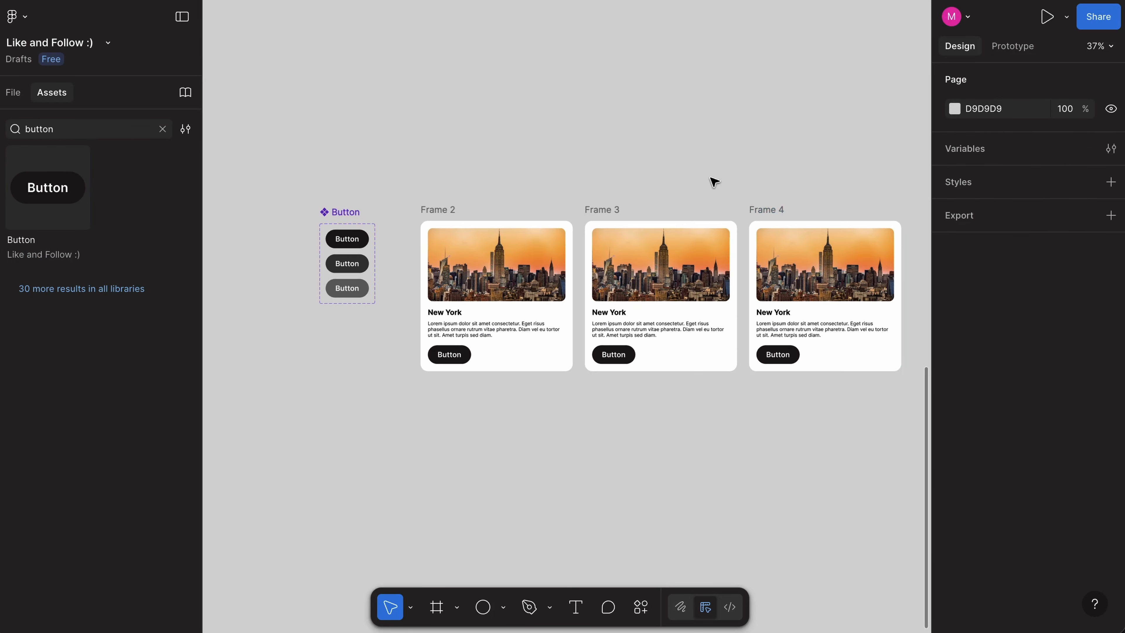
pyautogui.scroll(1, 714, 182)
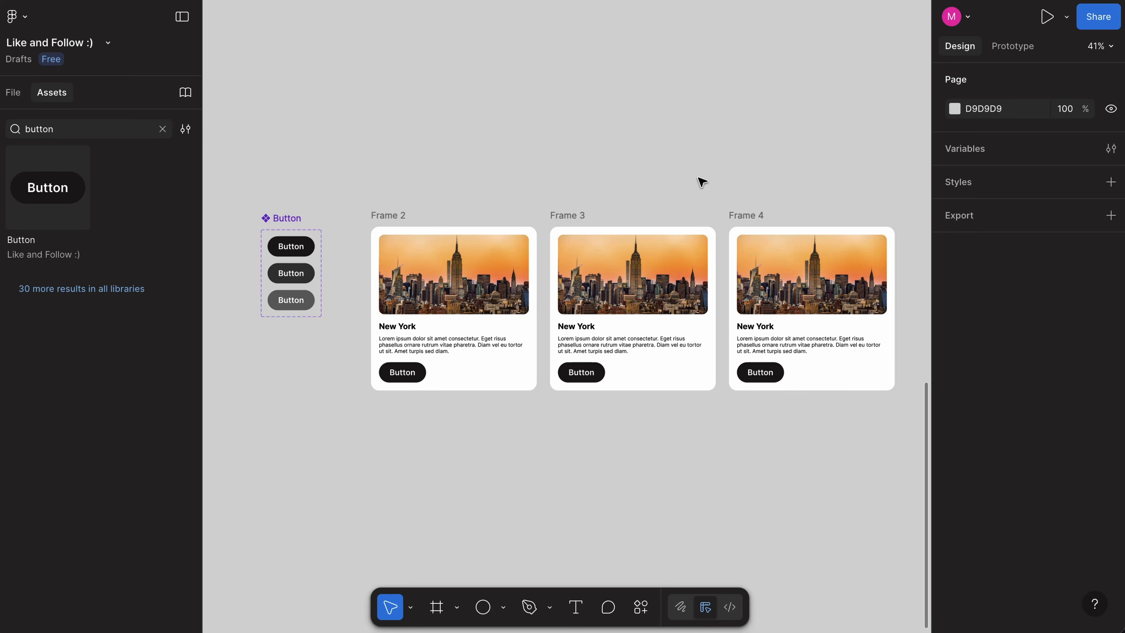
pyautogui.click(11, 94)
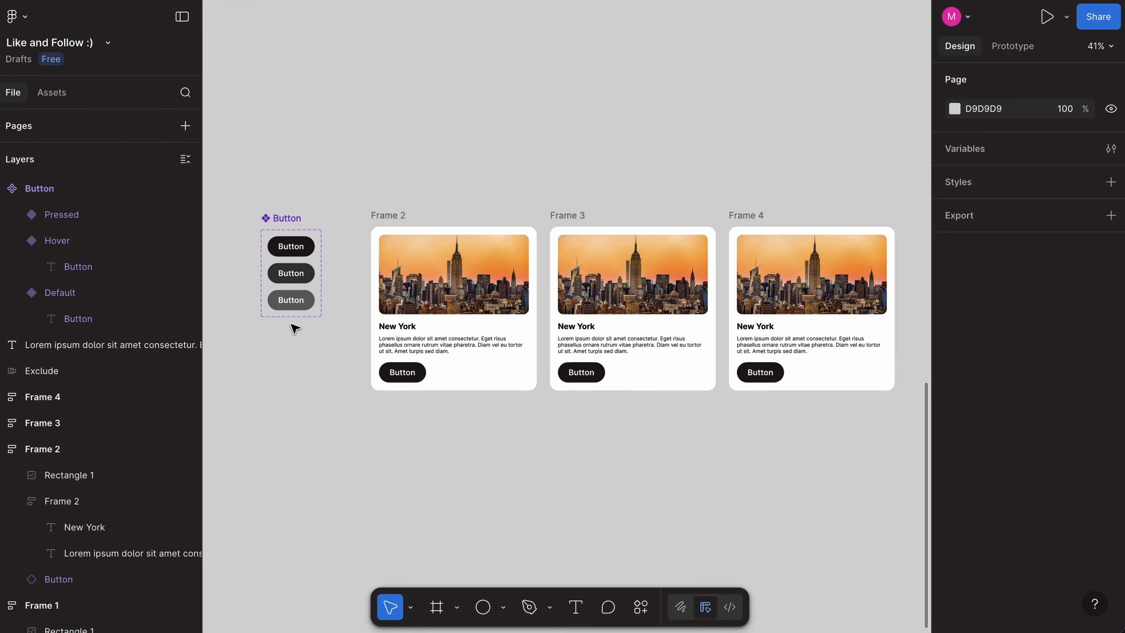
# Step: Select the Button instances in all three New York cards together
pyautogui.click(402, 374)
pyautogui.keyDown('shift'); pyautogui.click(576, 376); pyautogui.keyUp('shift')
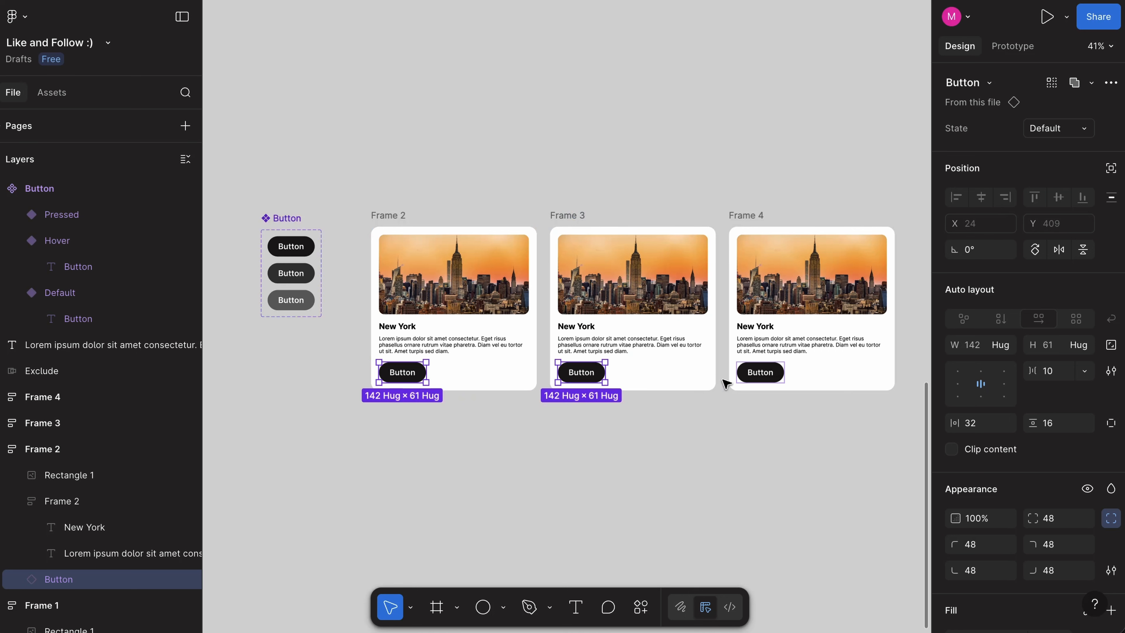
pyautogui.keyDown('shift'); pyautogui.click(757, 376); pyautogui.keyUp('shift')
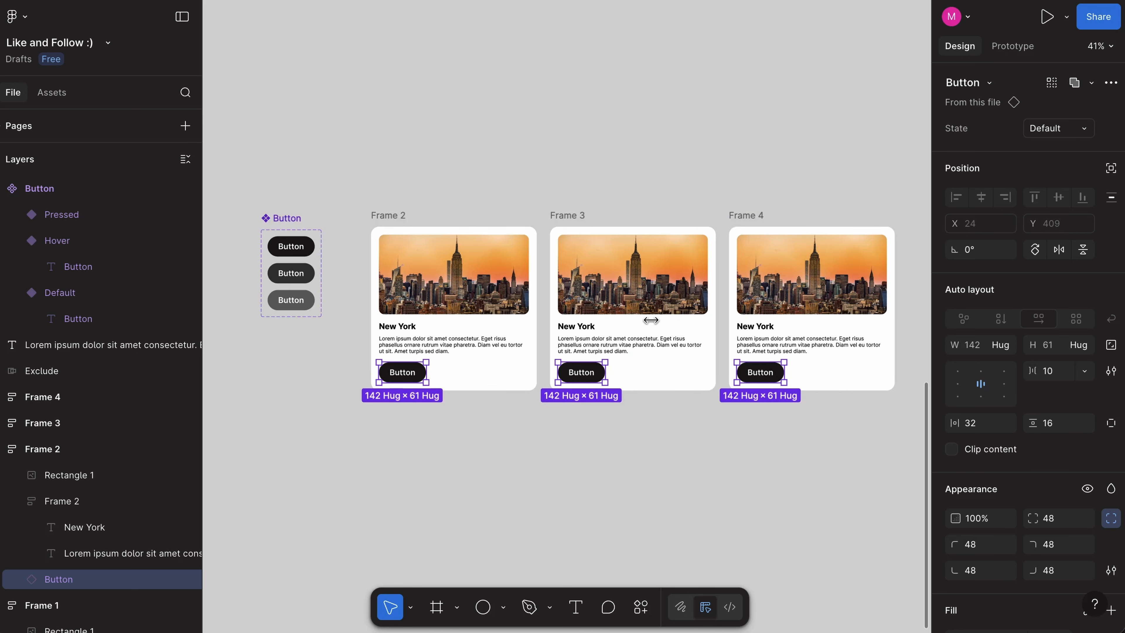
# Step: Set the text size of the Button component's Default variant to 16
pyautogui.doubleClick(296, 252)
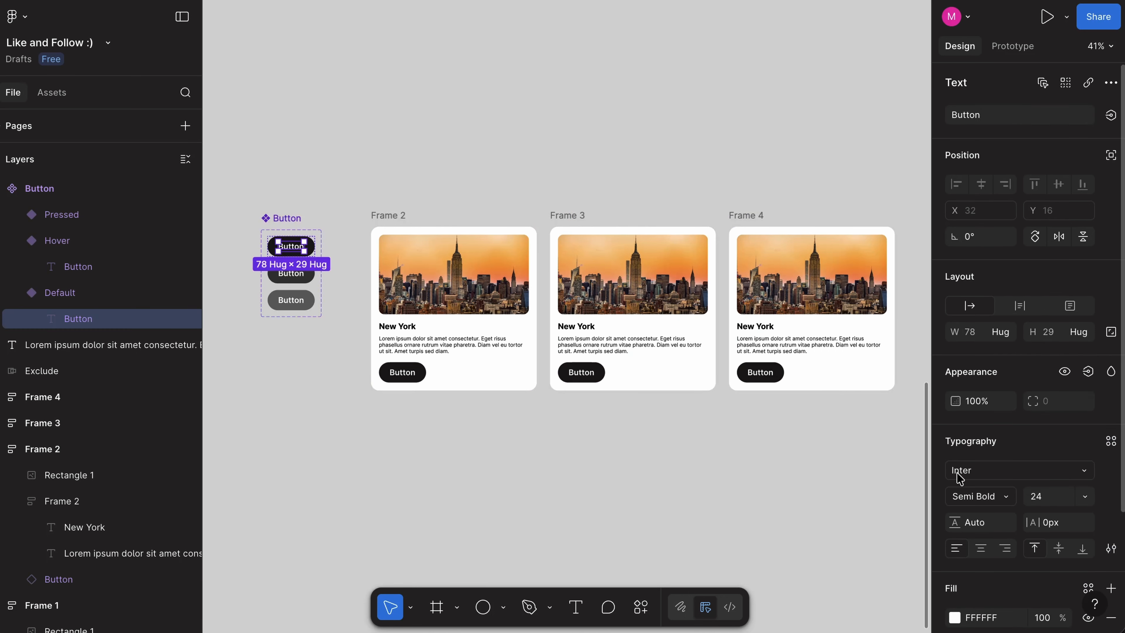
pyautogui.click(1058, 497)
pyautogui.write('16')
pyautogui.press('Return')
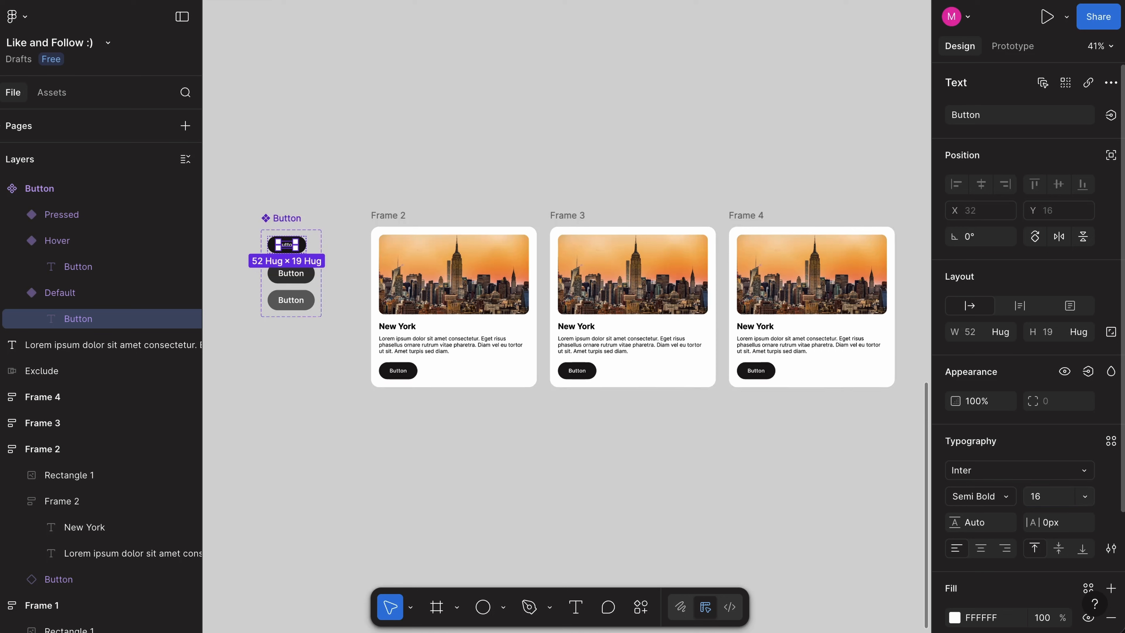
pyautogui.click(670, 440)
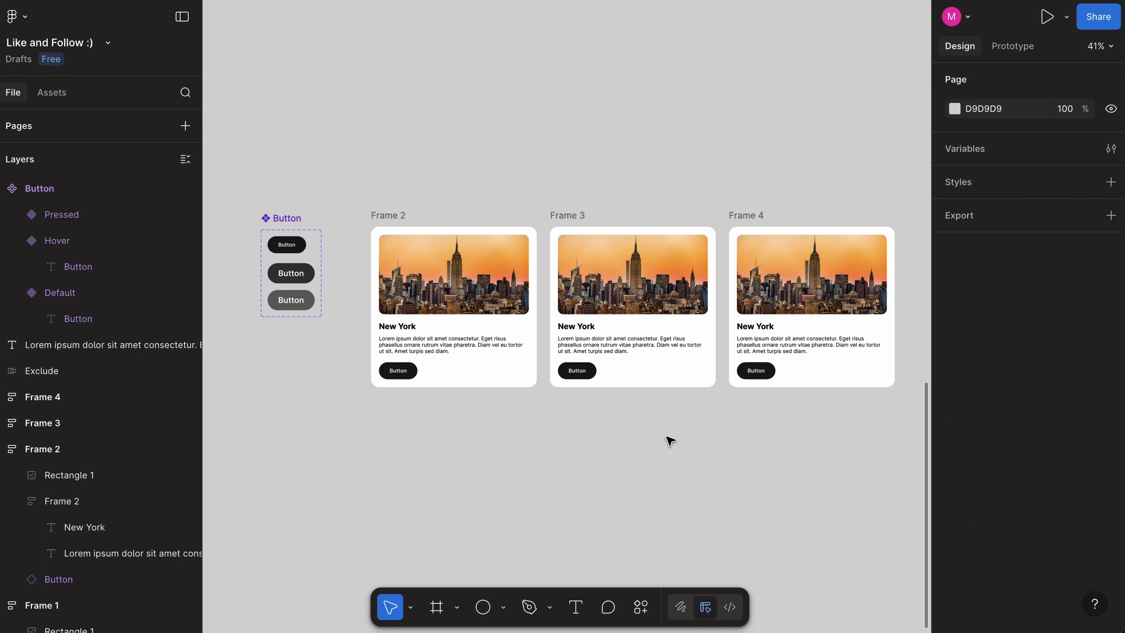
# Step: Set the text size of the Hover and Pressed variants' labels to 16
pyautogui.scroll(3, 377, 405)
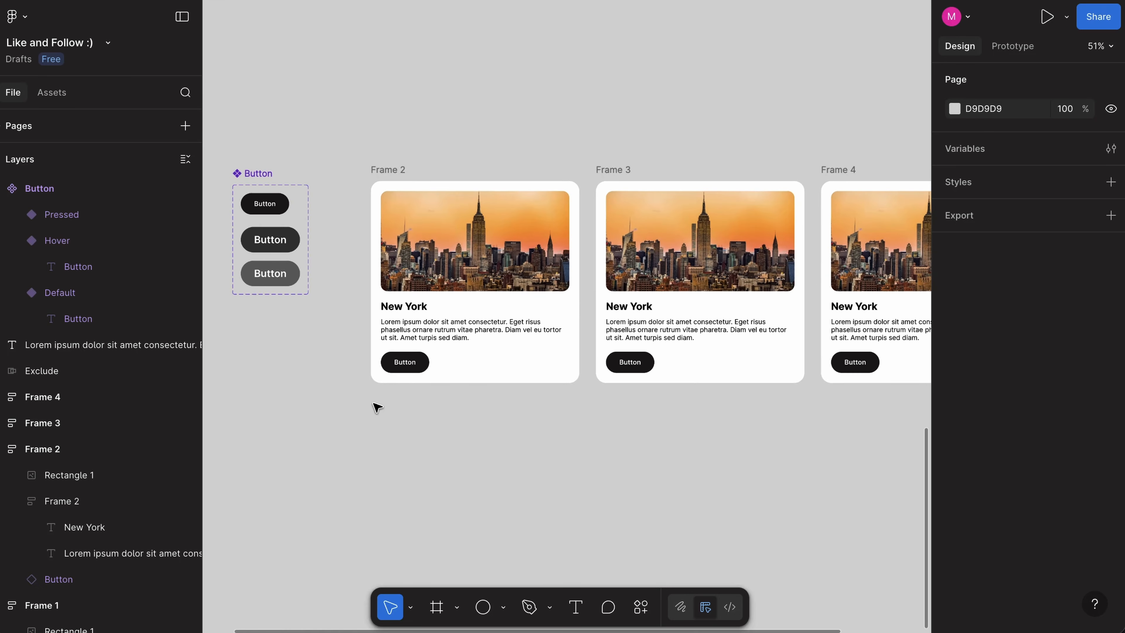
pyautogui.doubleClick(271, 241)
pyautogui.keyDown('shift'); pyautogui.click(270, 275); pyautogui.keyUp('shift')
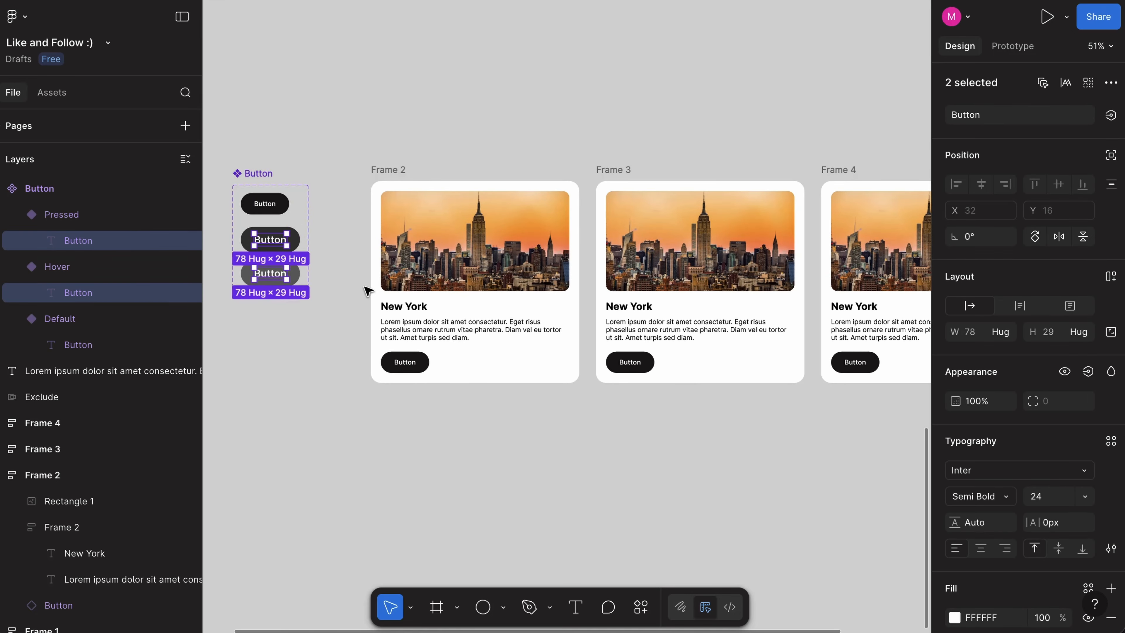
pyautogui.click(1058, 502)
pyautogui.write('16')
pyautogui.press('Return')
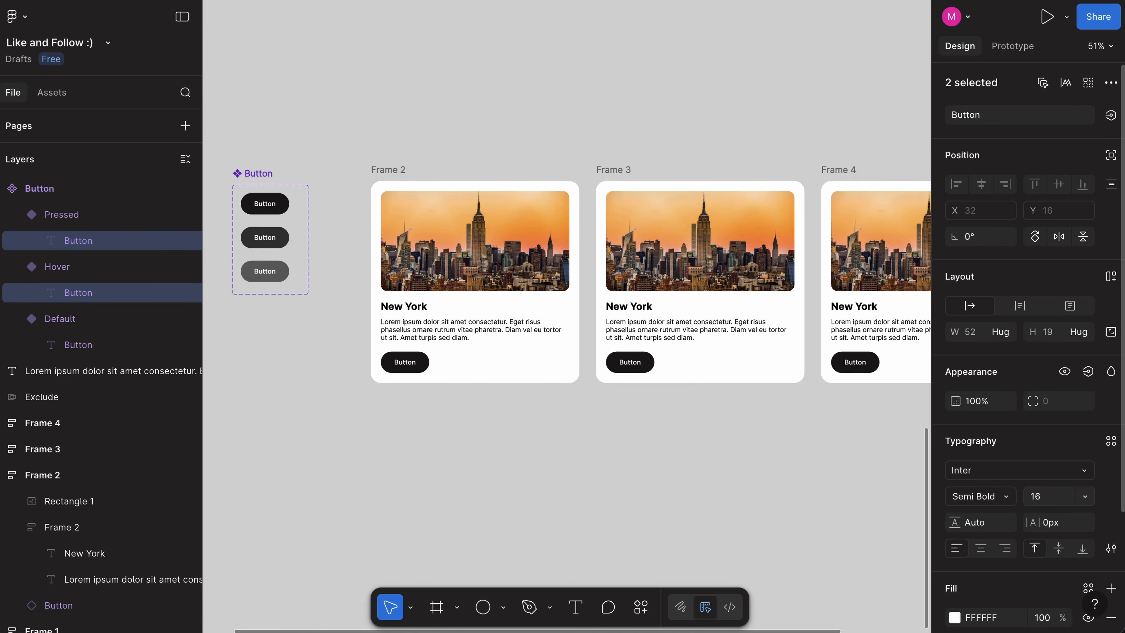
pyautogui.click(771, 496)
# Step: Try the Pressed state on the Button instance in the first New York card
pyautogui.scroll(-3, 772, 496)
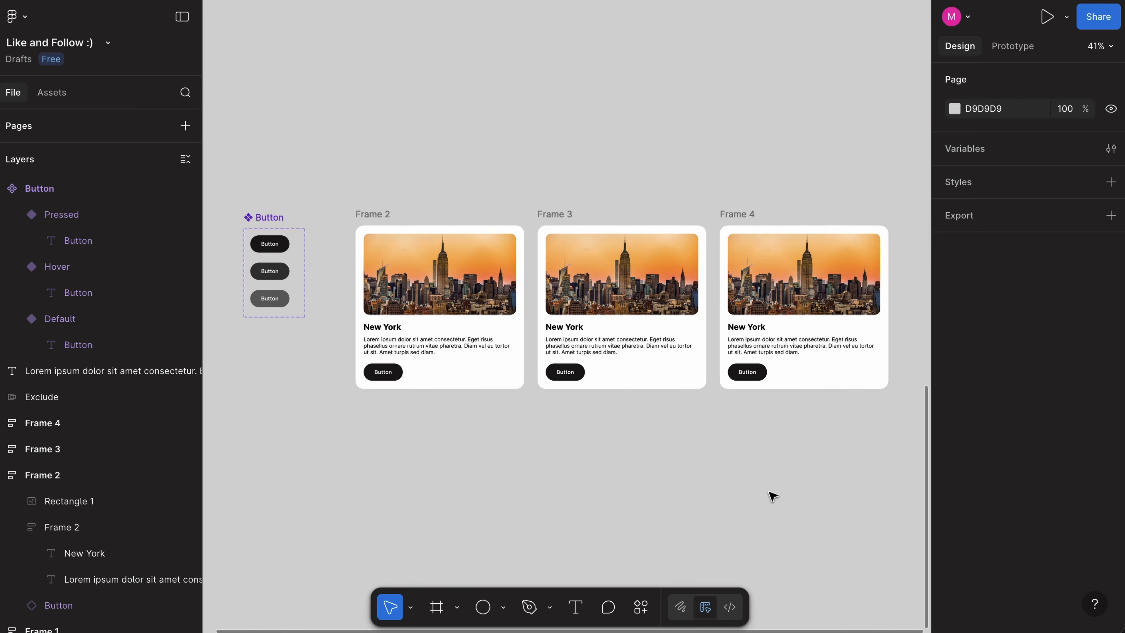
pyautogui.hscroll(-2, 771, 496)
pyautogui.click(399, 375)
pyautogui.scroll(3, 308, 395)
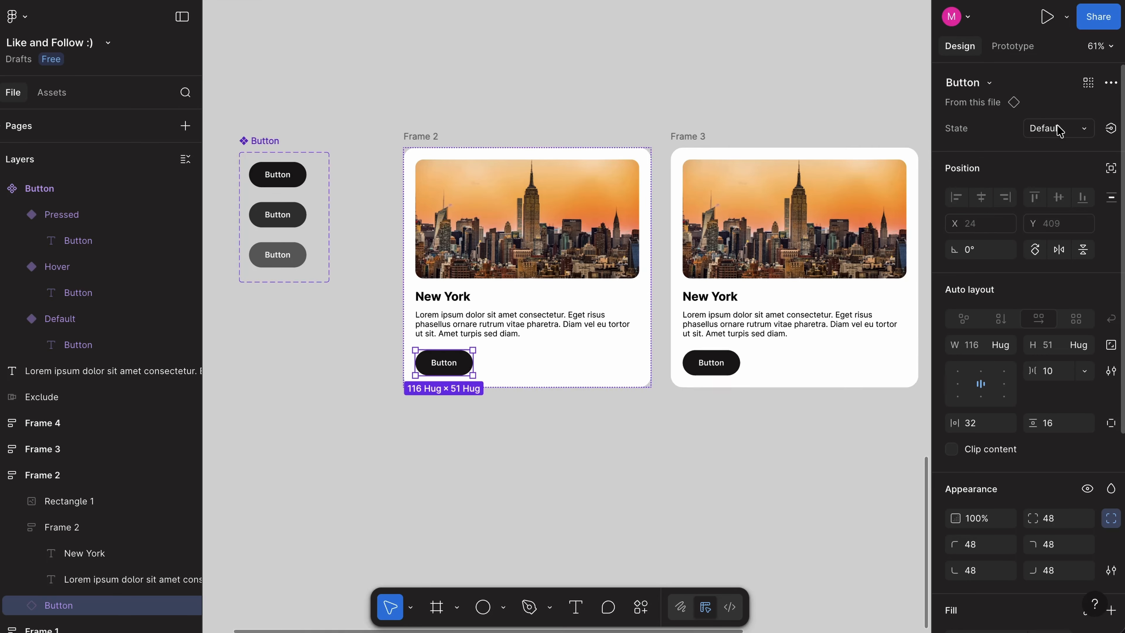
pyautogui.click(1059, 129)
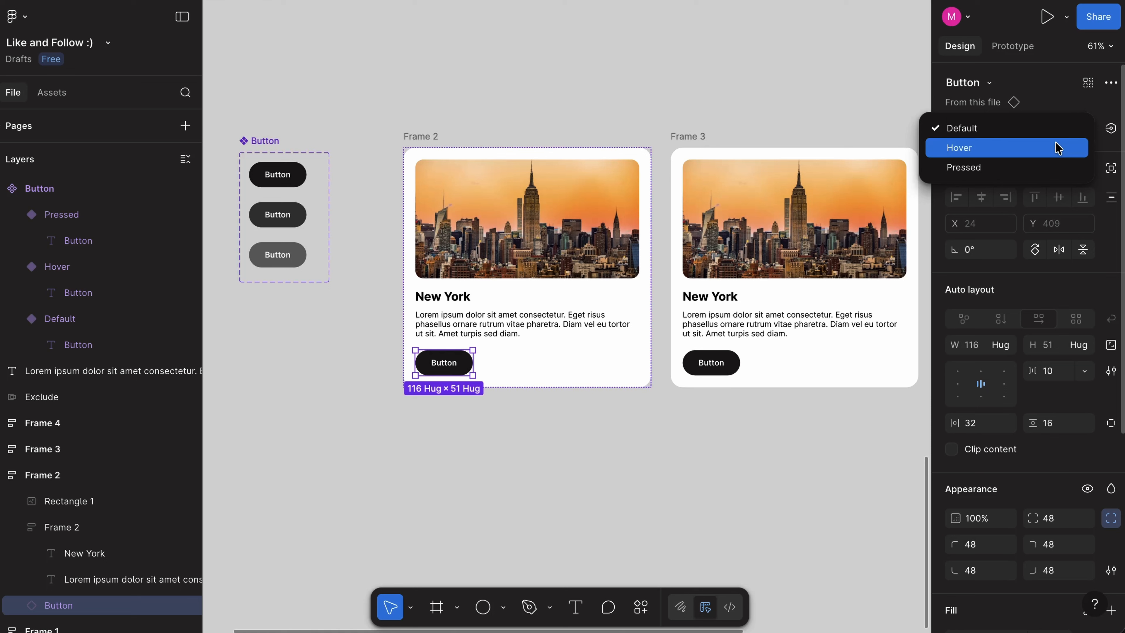
pyautogui.click(1055, 168)
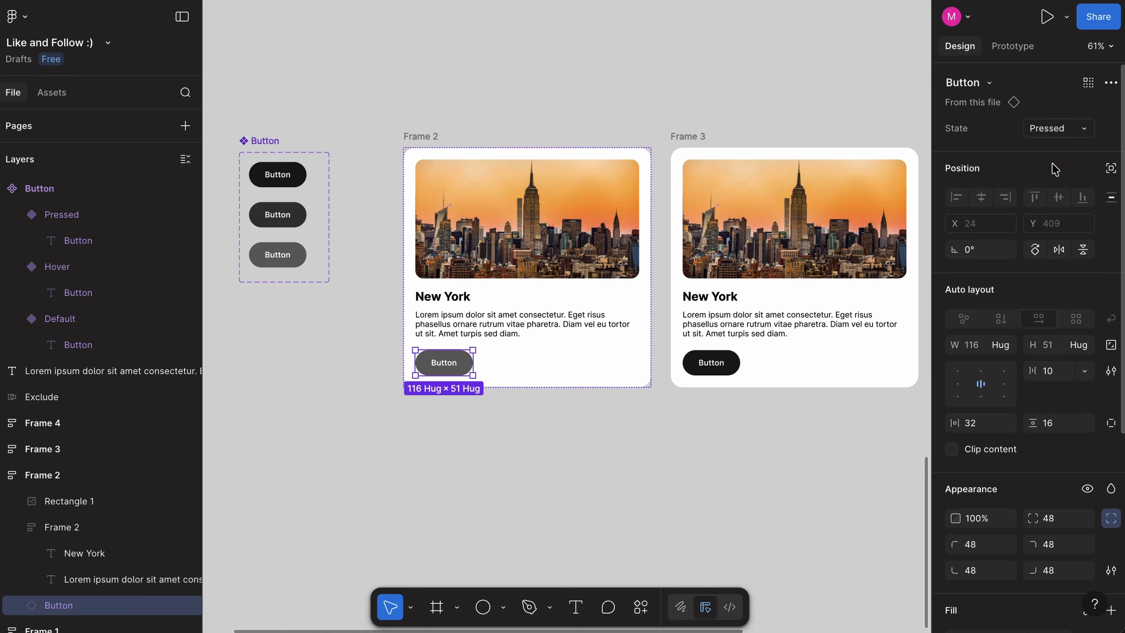
pyautogui.click(771, 63)
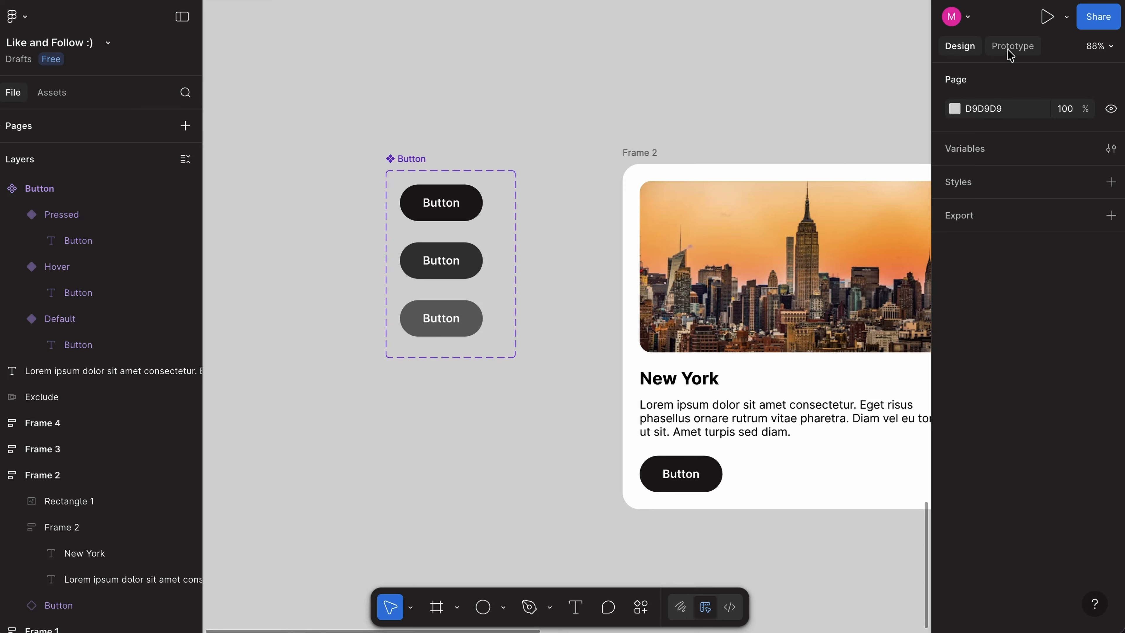
# Step: Add a prototype interaction that changes the Default variant to Hover while hovering, animated with Smart animate
pyautogui.click(1007, 50)
pyautogui.click(448, 202)
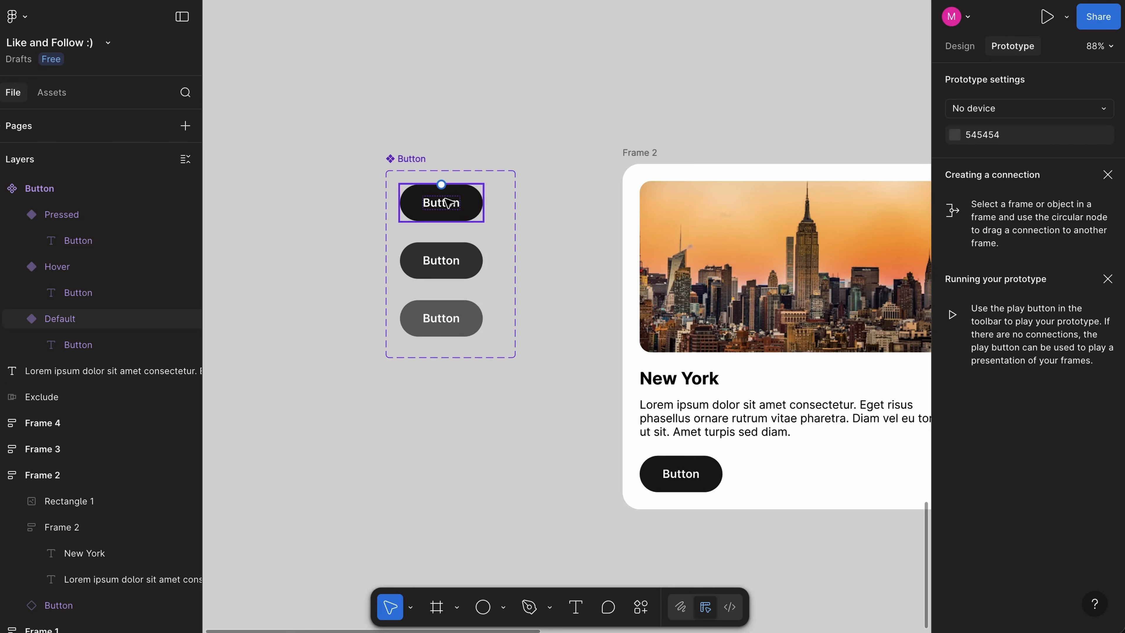
pyautogui.scroll(3, 448, 203)
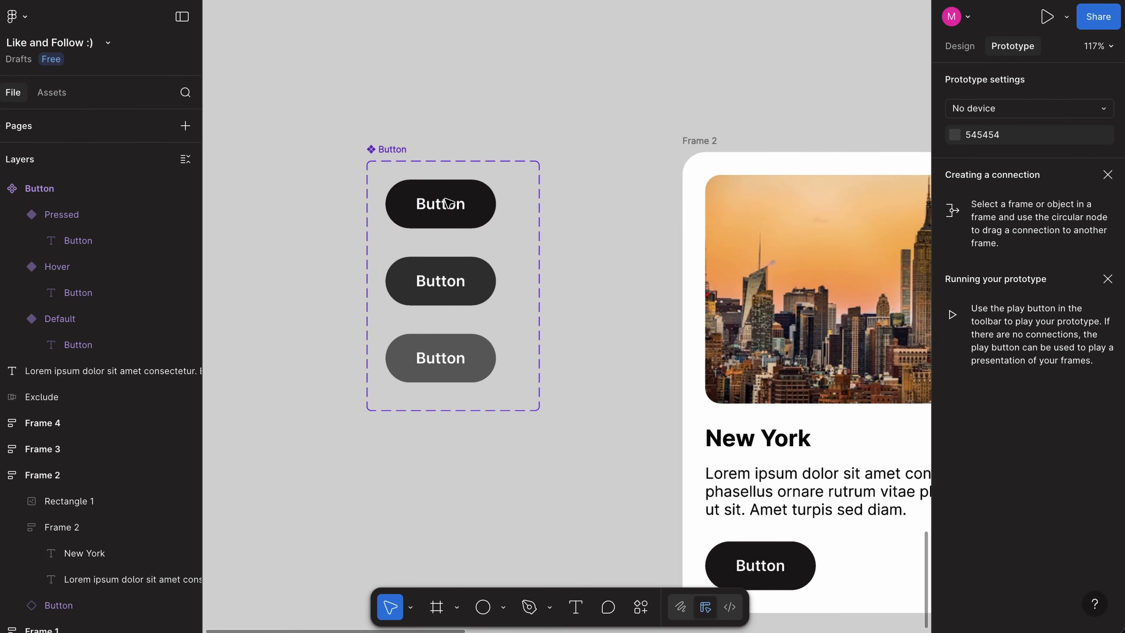
pyautogui.click(446, 231)
pyautogui.moveTo(447, 231); pyautogui.dragTo(444, 282)
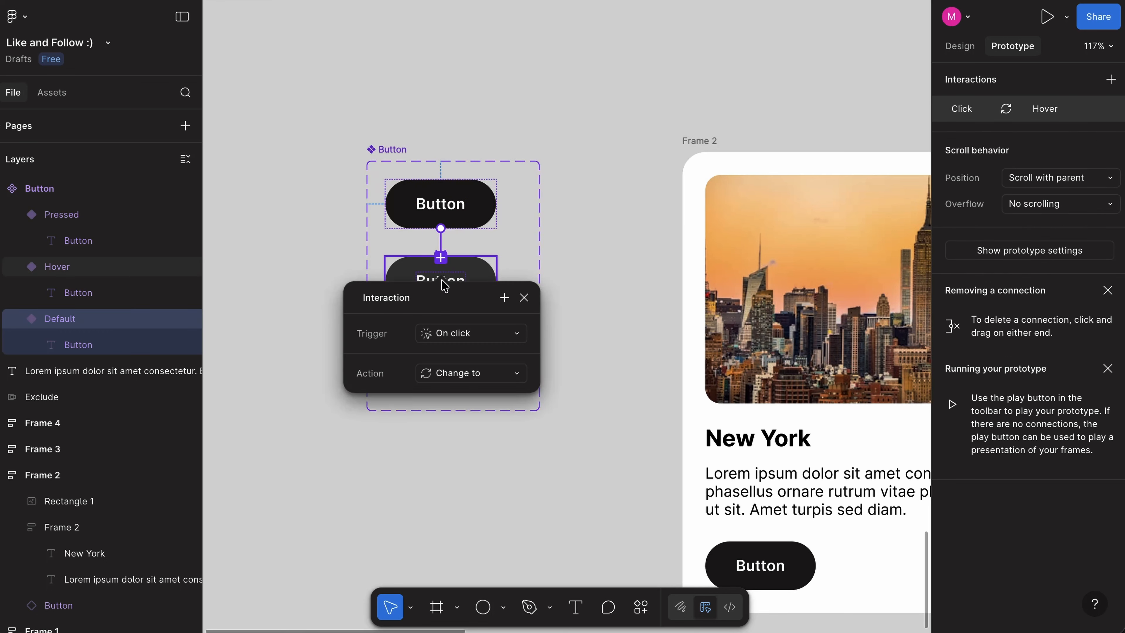
pyautogui.click(463, 335)
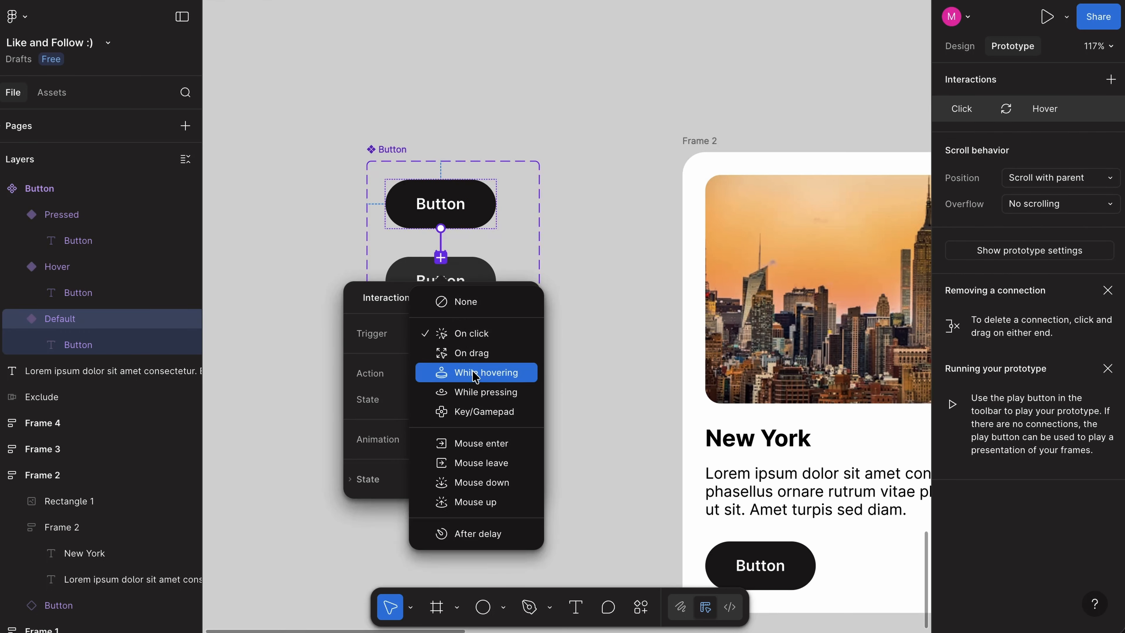
pyautogui.click(469, 372)
pyautogui.click(452, 441)
pyautogui.click(463, 478)
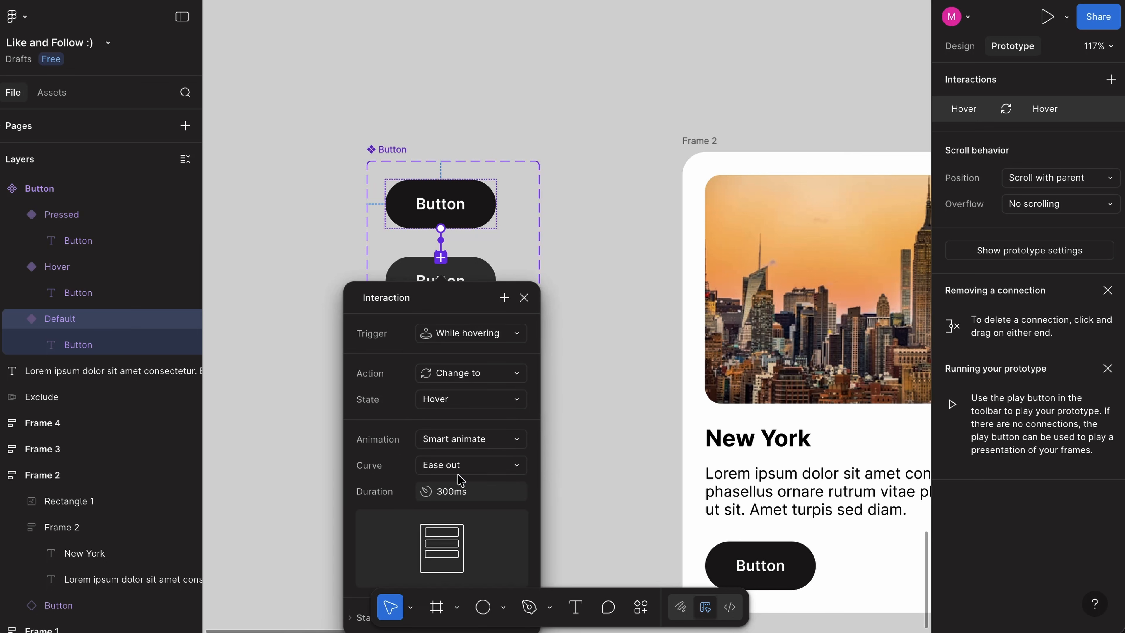
# Step: Add an on-click interaction that changes the Hover variant to Pressed, with Instant animation
pyautogui.click(489, 268)
pyautogui.moveTo(495, 281); pyautogui.dragTo(687, 161)
pyautogui.click(695, 305)
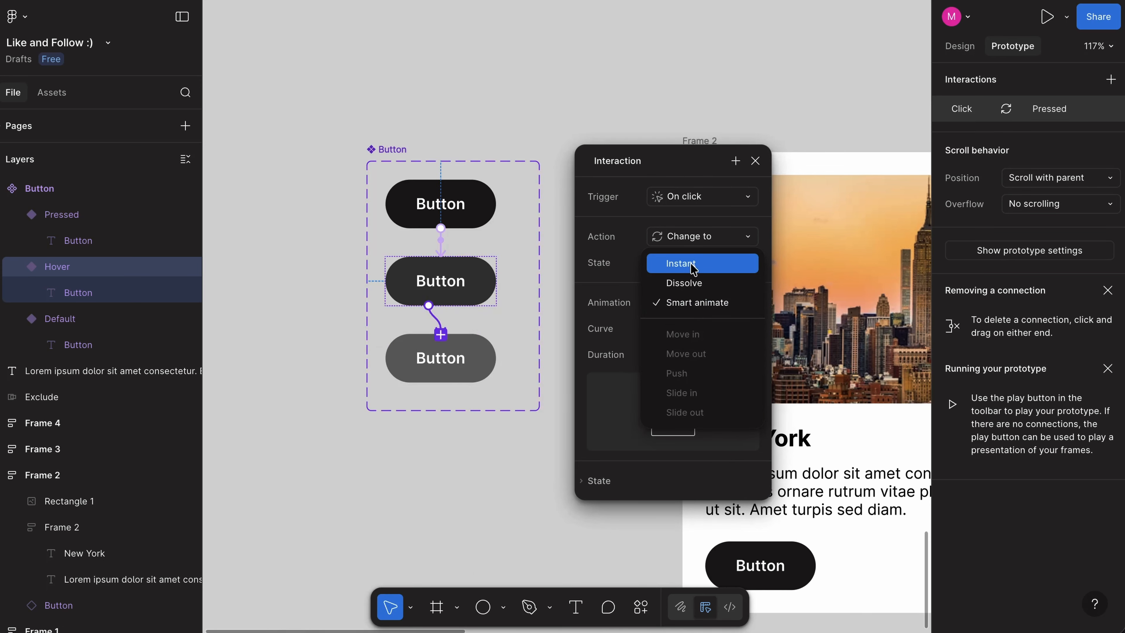
pyautogui.click(666, 261)
# Step: Draw a frame of about 1730 × 711 around the three New York cards and fill it with EDEDED
pyautogui.moveTo(357, 215)
pyautogui.mouseDown()
pyautogui.moveTo(864, 400)
pyautogui.moveTo(887, 433)
pyautogui.mouseUp()
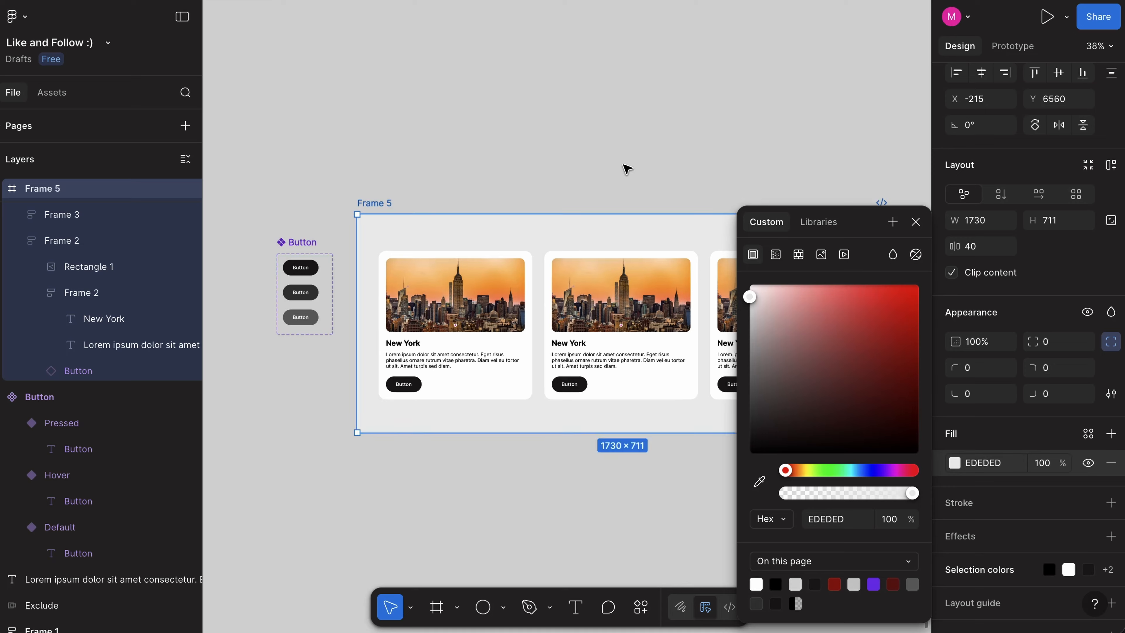
pyautogui.click(625, 169)
# Step: Add a prototype flow starting point to the frame that holds the three cards
pyautogui.scroll(-1, 626, 168)
pyautogui.hscroll(1, 627, 170)
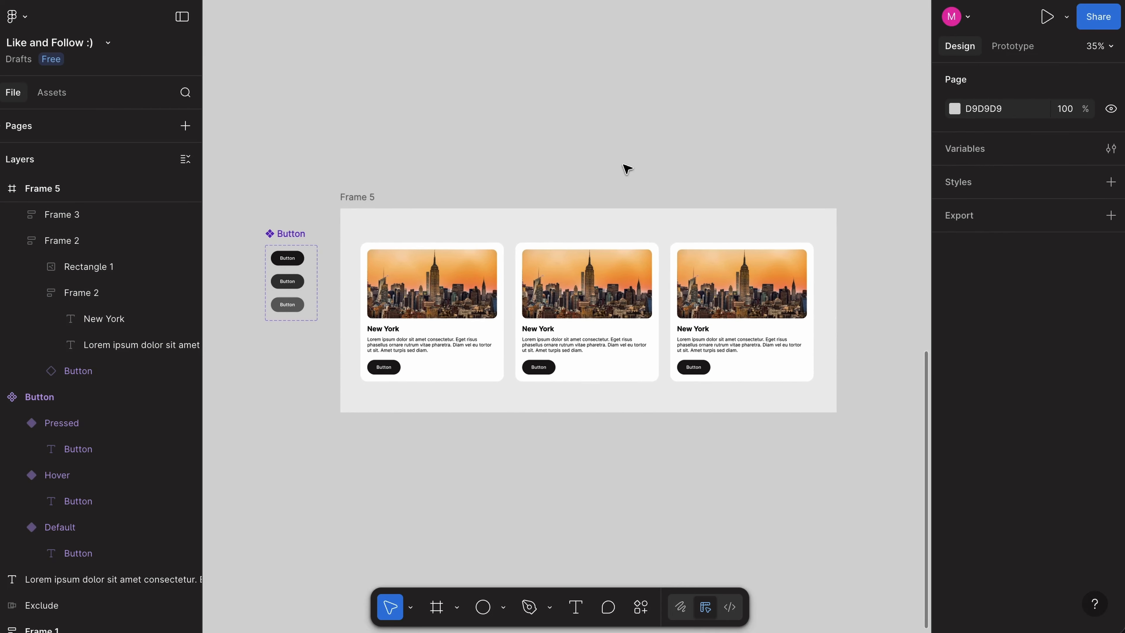
pyautogui.scroll(2, 627, 169)
pyautogui.hscroll(1, 627, 169)
pyautogui.scroll(-1, 626, 170)
pyautogui.click(275, 185)
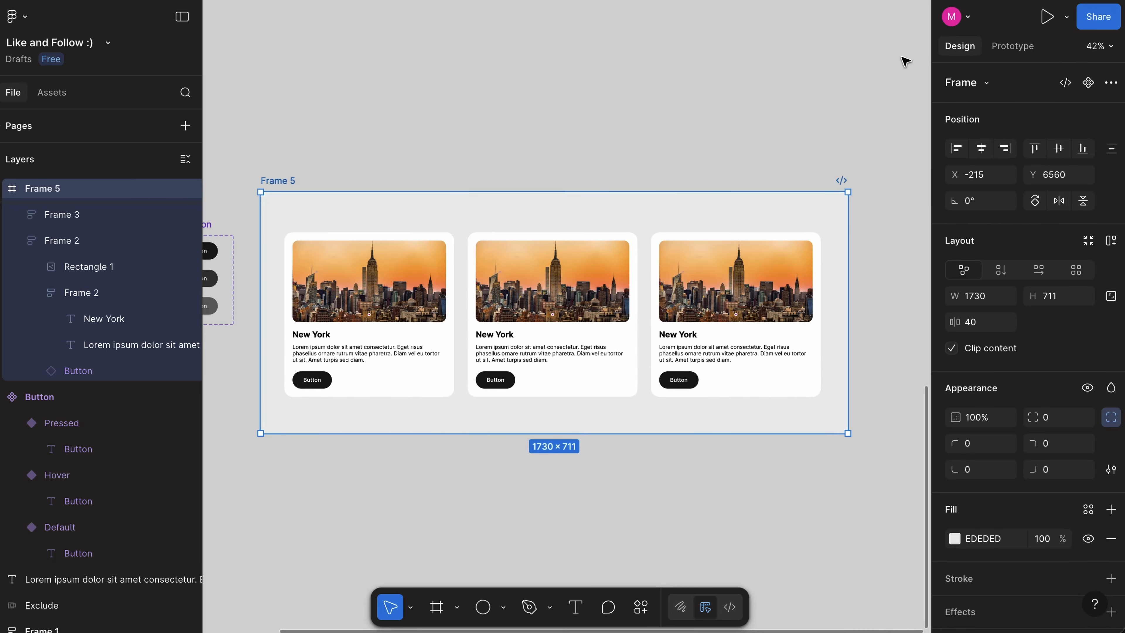
pyautogui.click(1018, 48)
pyautogui.click(1110, 126)
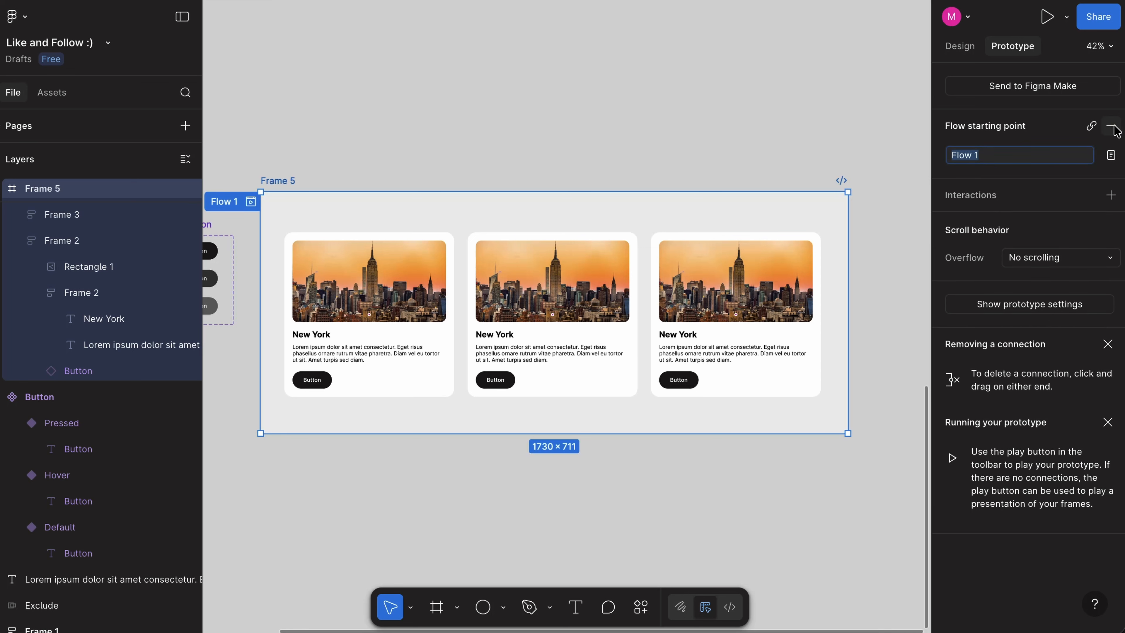
# Step: Present the prototype and test the buttons of the second and first New York cards
pyautogui.hscroll(-2, 797, 80)
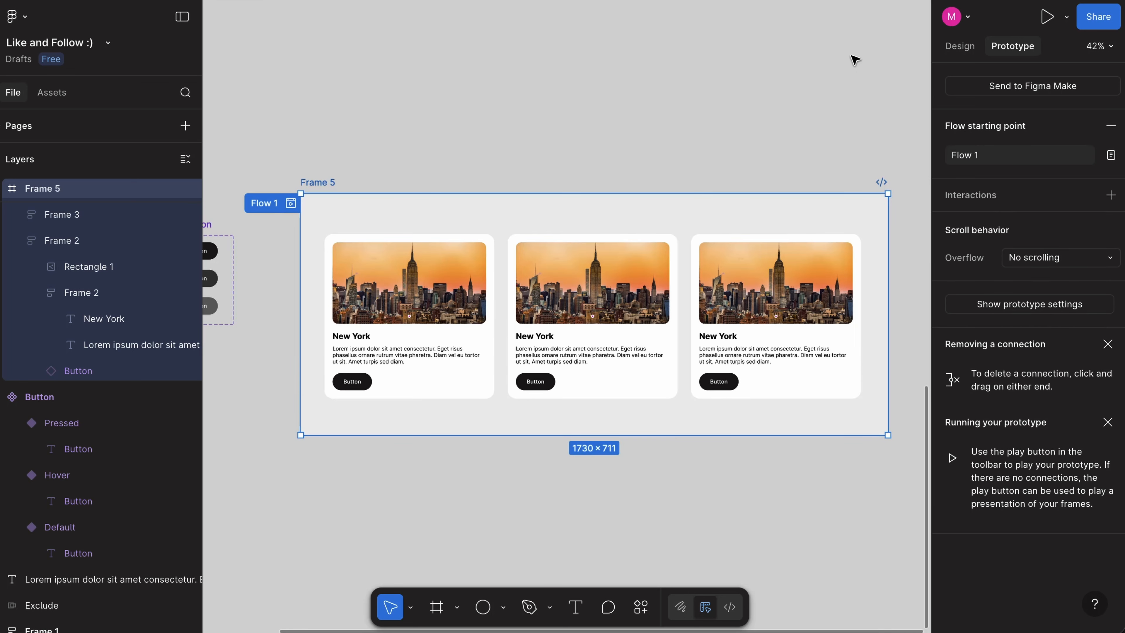
pyautogui.click(1048, 19)
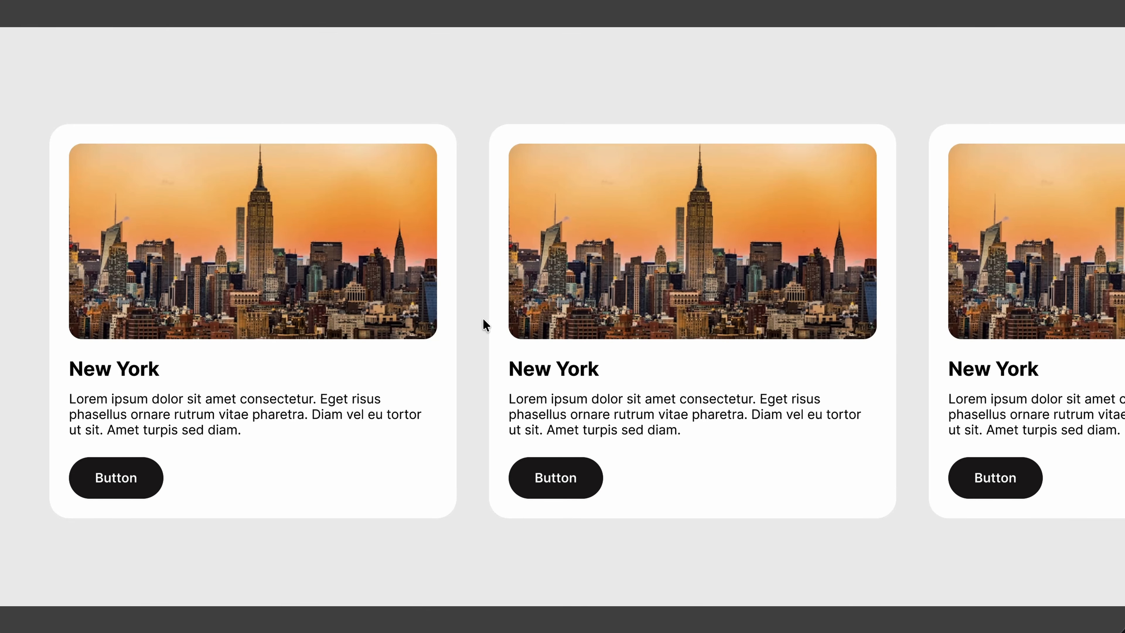
pyautogui.click(582, 487)
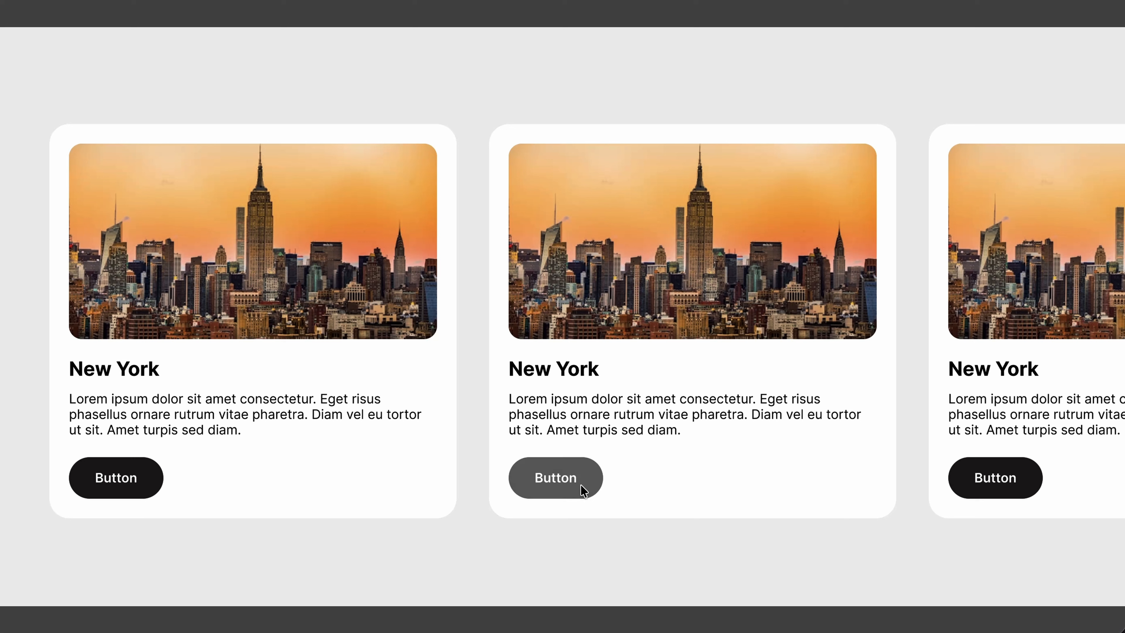
pyautogui.click(152, 479)
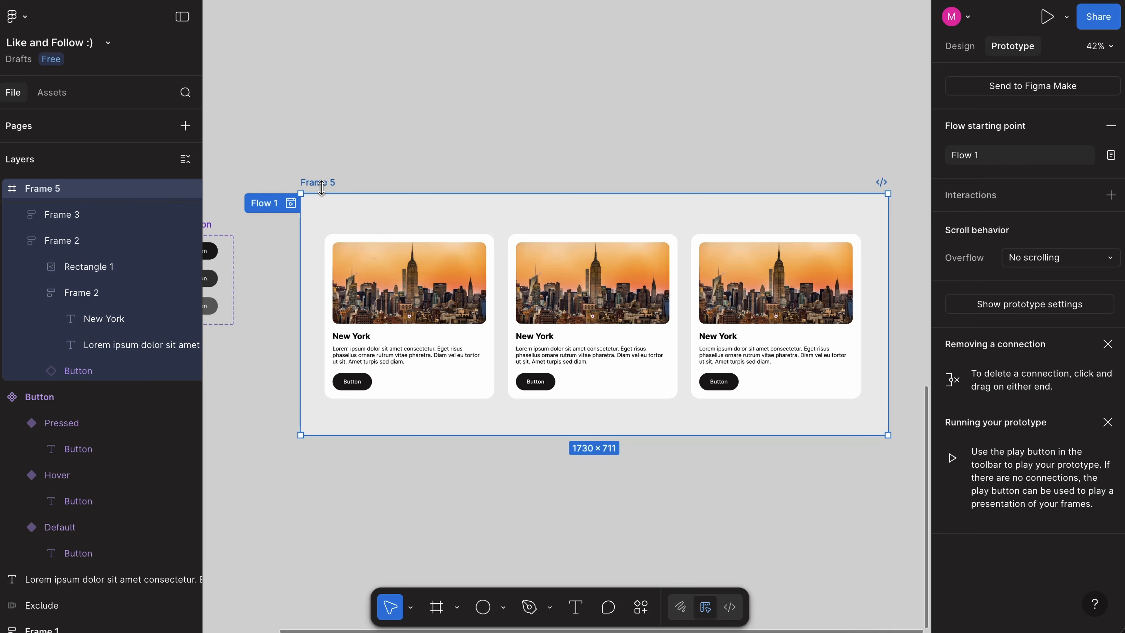
# Step: Preview the prototype inside the editor in an enlarged window, test the third and second cards' buttons and close the preview
pyautogui.hotkey('shift', 'space')
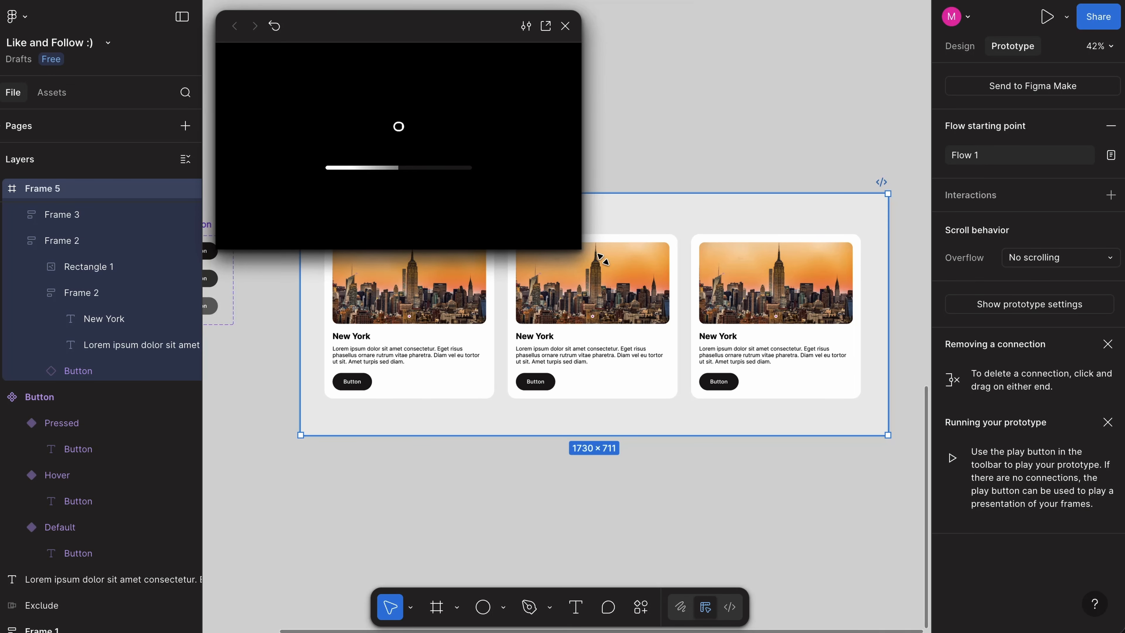
pyautogui.moveTo(580, 248); pyautogui.dragTo(859, 418)
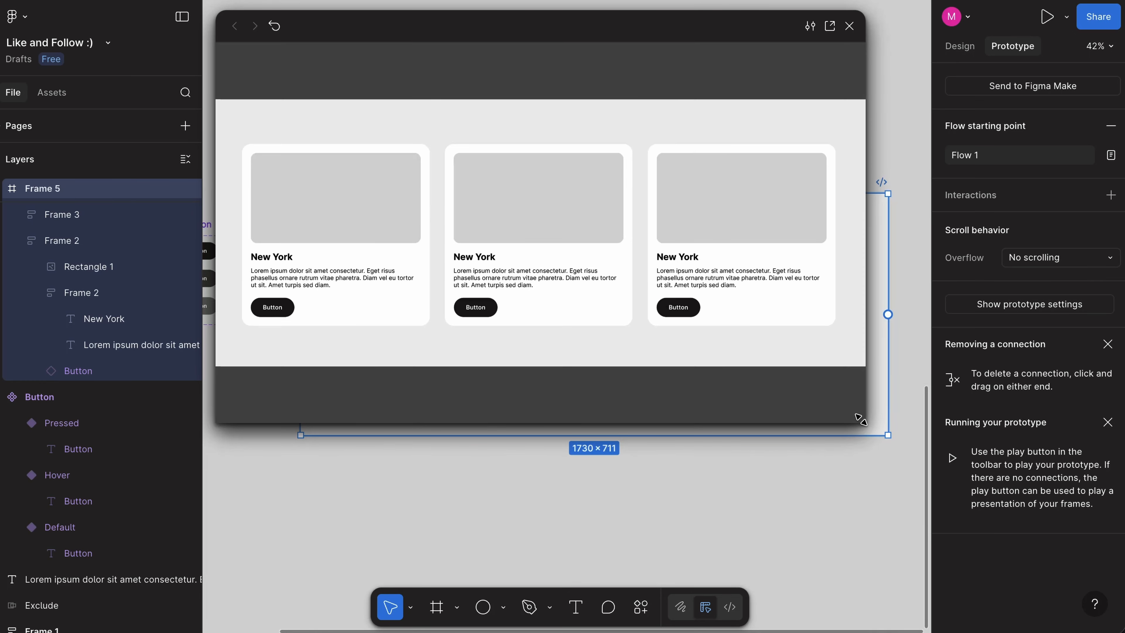
pyautogui.click(679, 311)
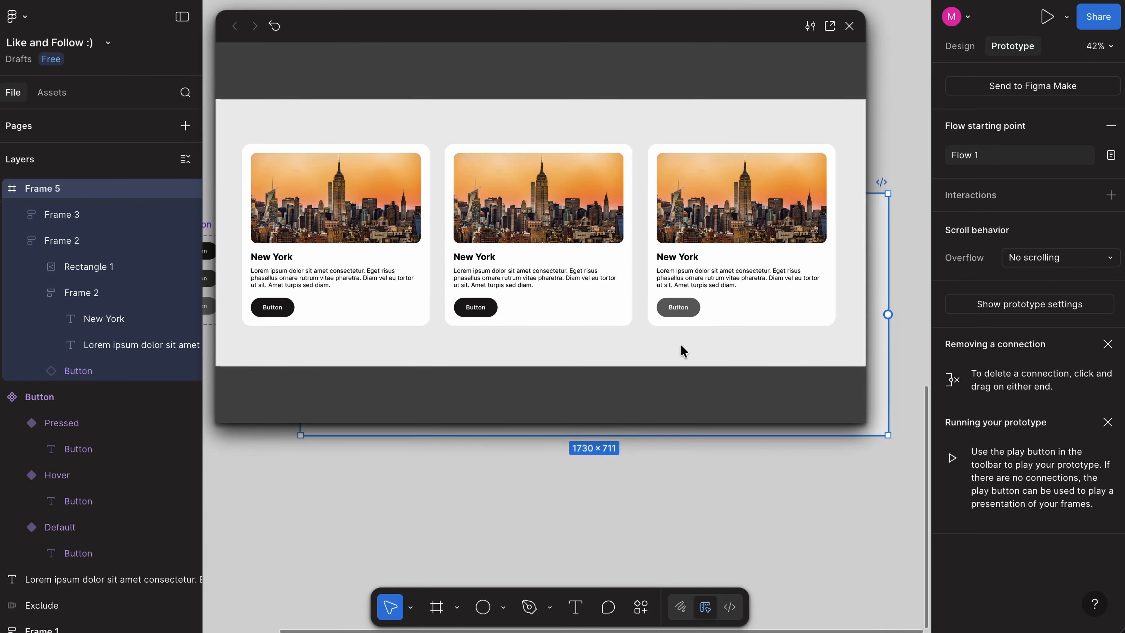
pyautogui.click(474, 310)
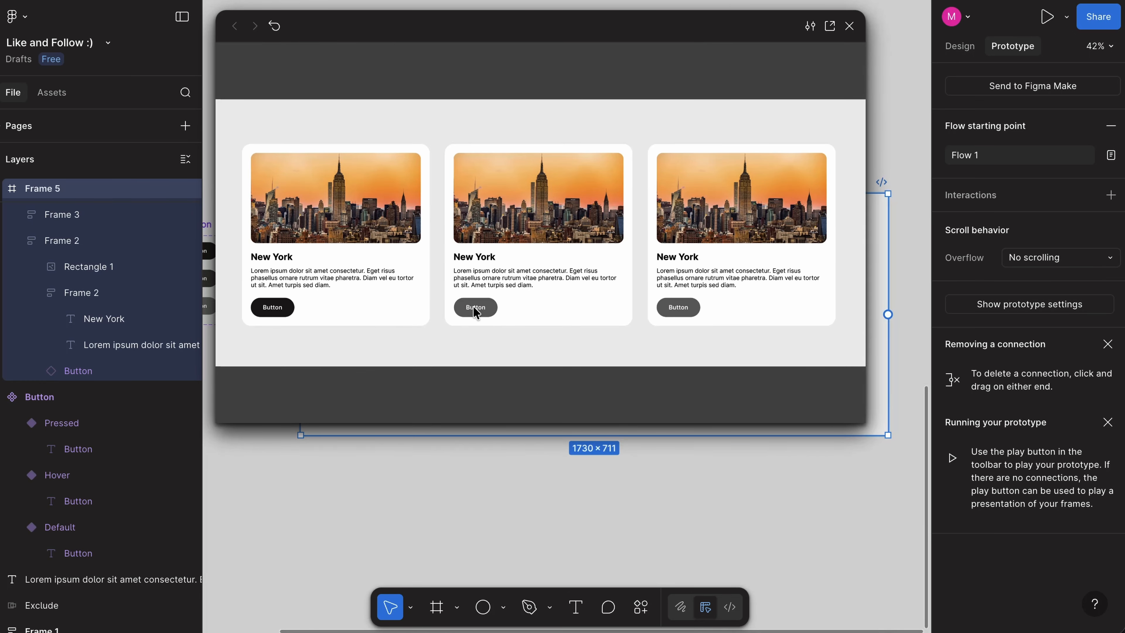
pyautogui.press('Escape')
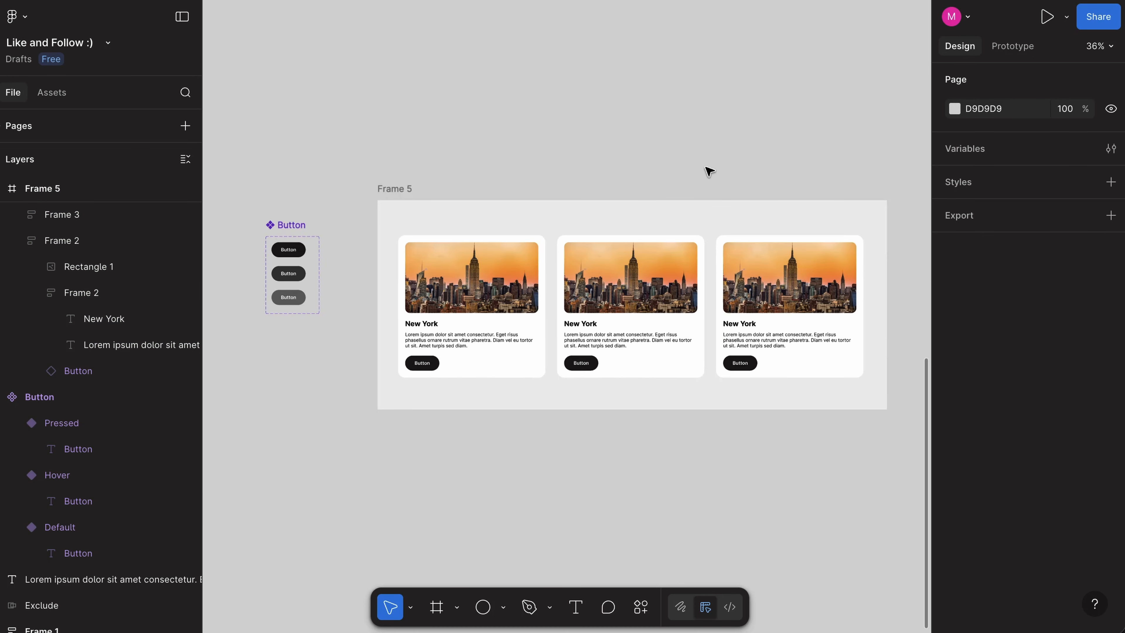